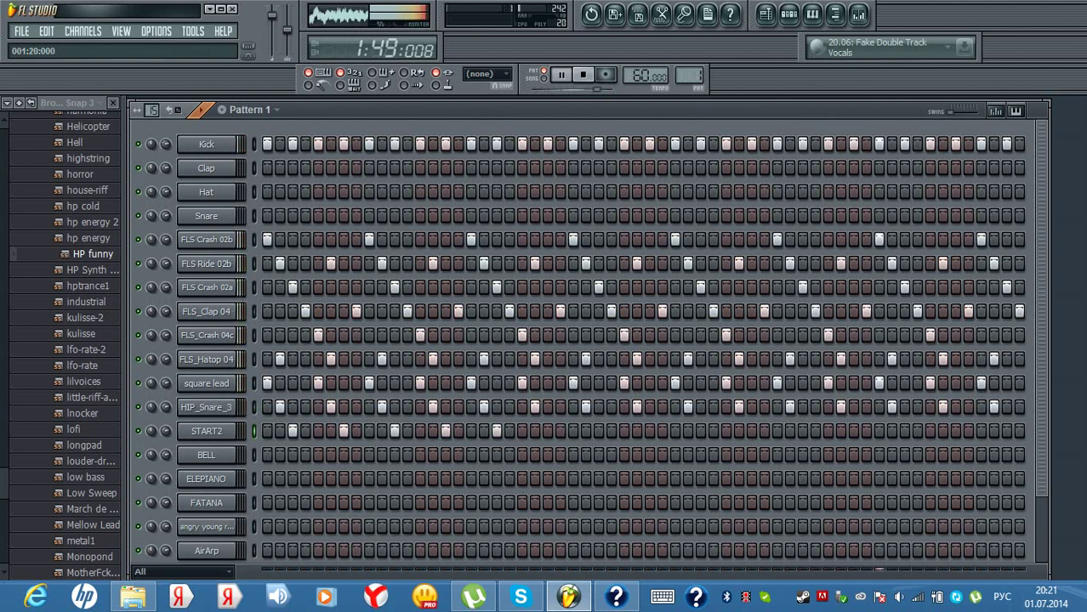
Add START2 hits on every fourth step from step 23 to step 47, plus steps 52 and 55.
left_click(560, 431)
right_click(560, 431)
left_click(547, 431)
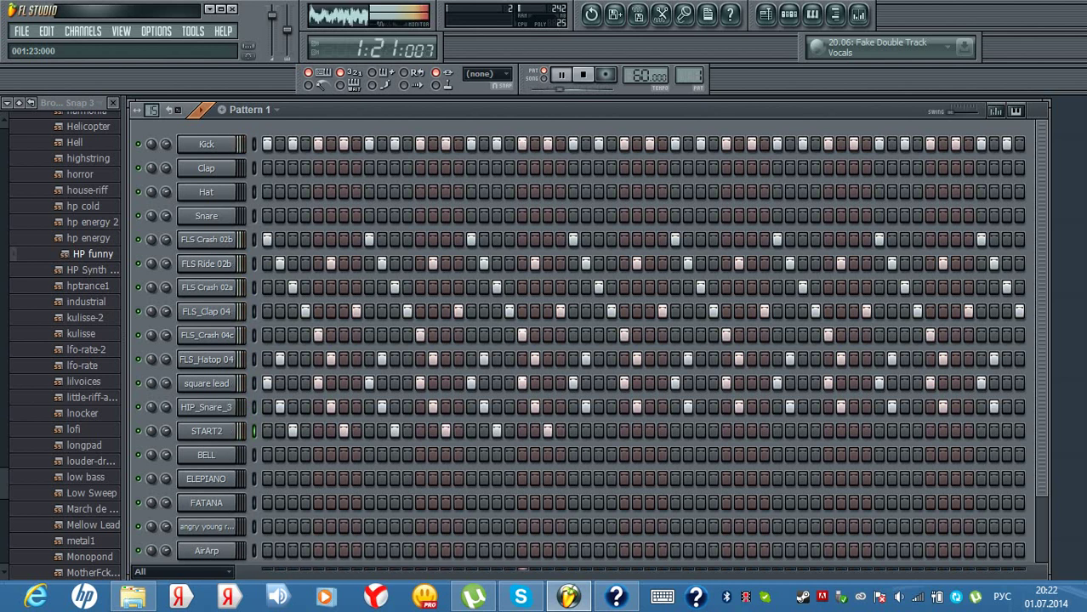
key("z")
key("z")
key("z")
key("z")
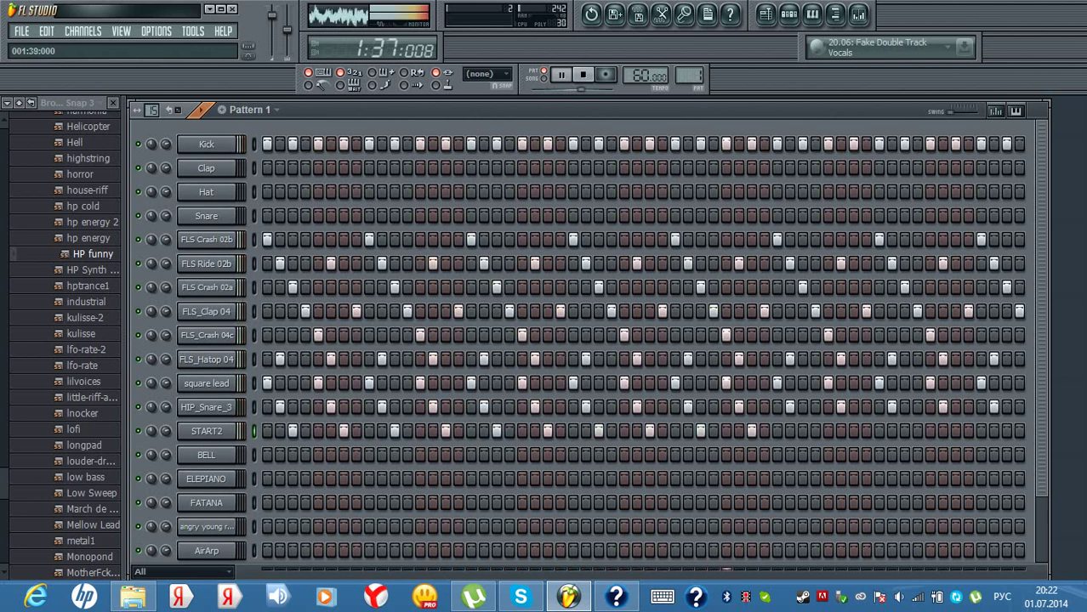
key("z")
key("z")
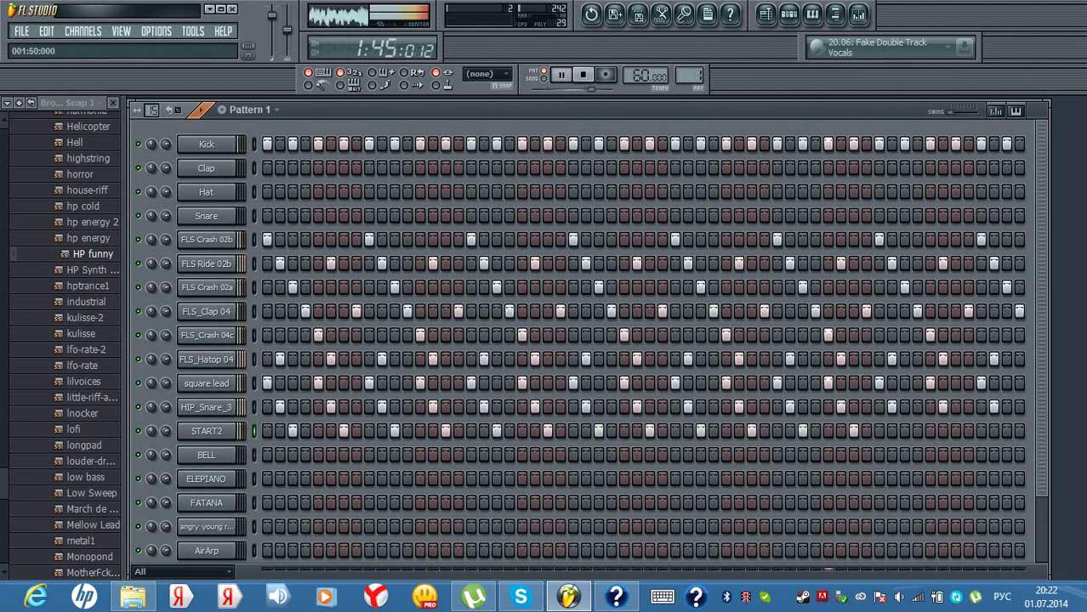
key("z")
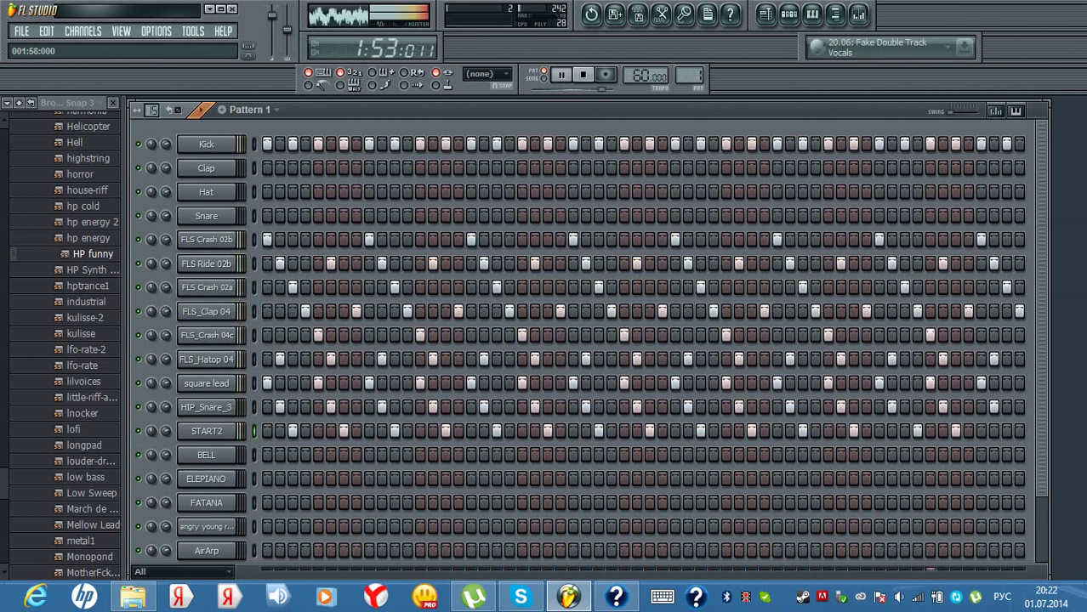
Thin the START2 row out to hits on steps 3, 27 and 51, and lower the system volume.
key("z")
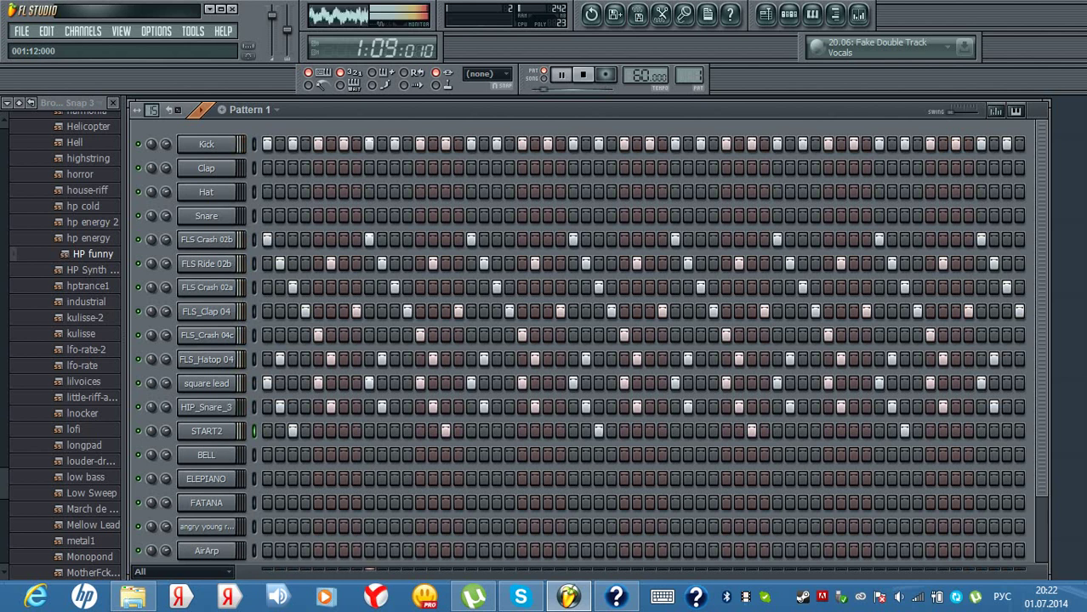
key("XF86AudioLowerVolume")
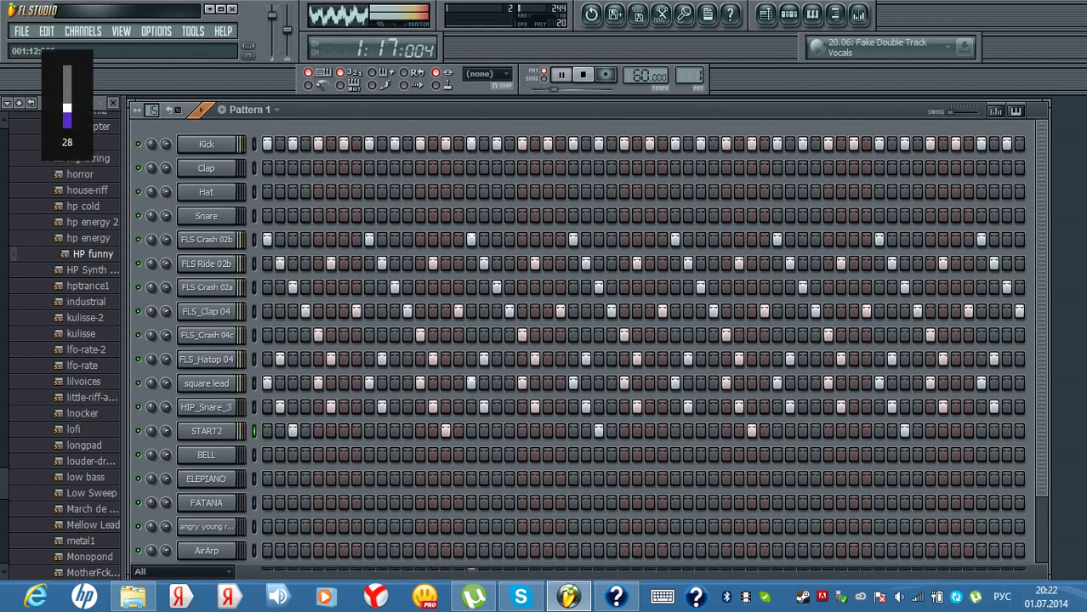
key("XF86AudioLowerVolume")
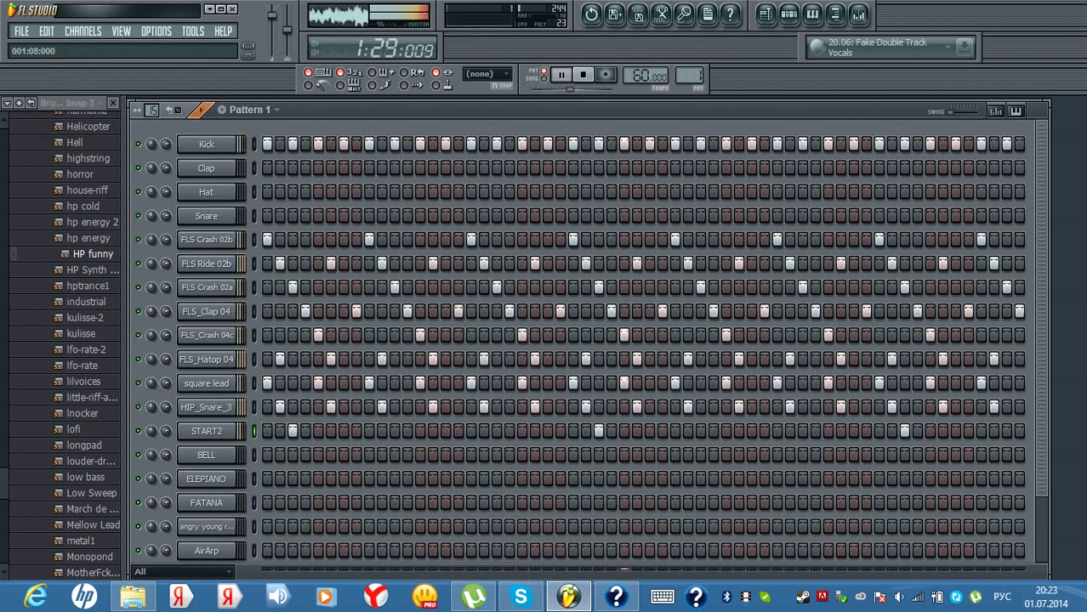
Place BELL hits on every fourth step from step 4 to step 24.
left_click(305, 455)
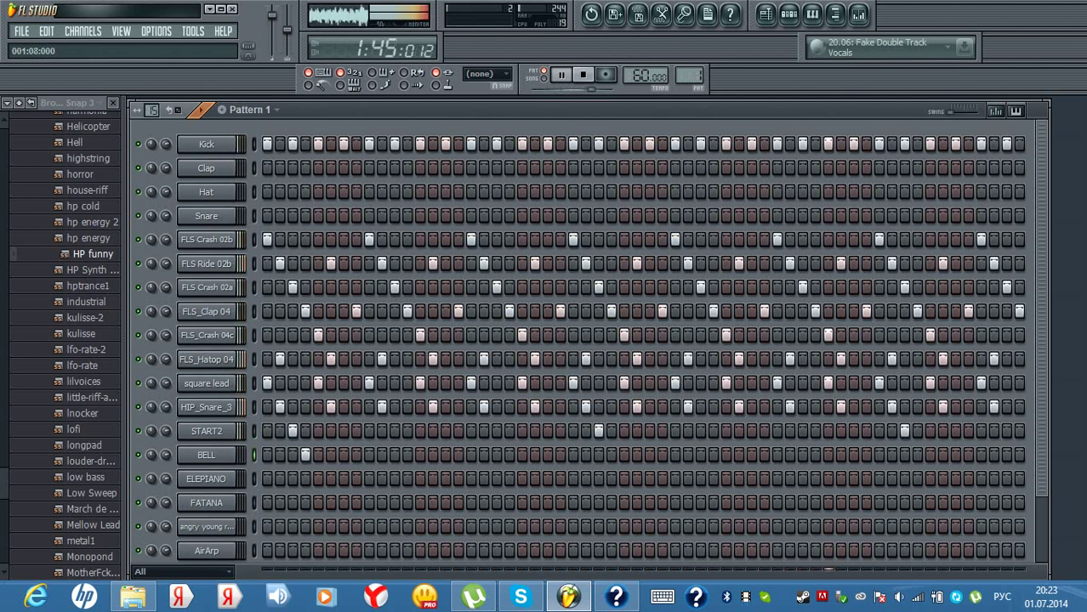
left_click(357, 455)
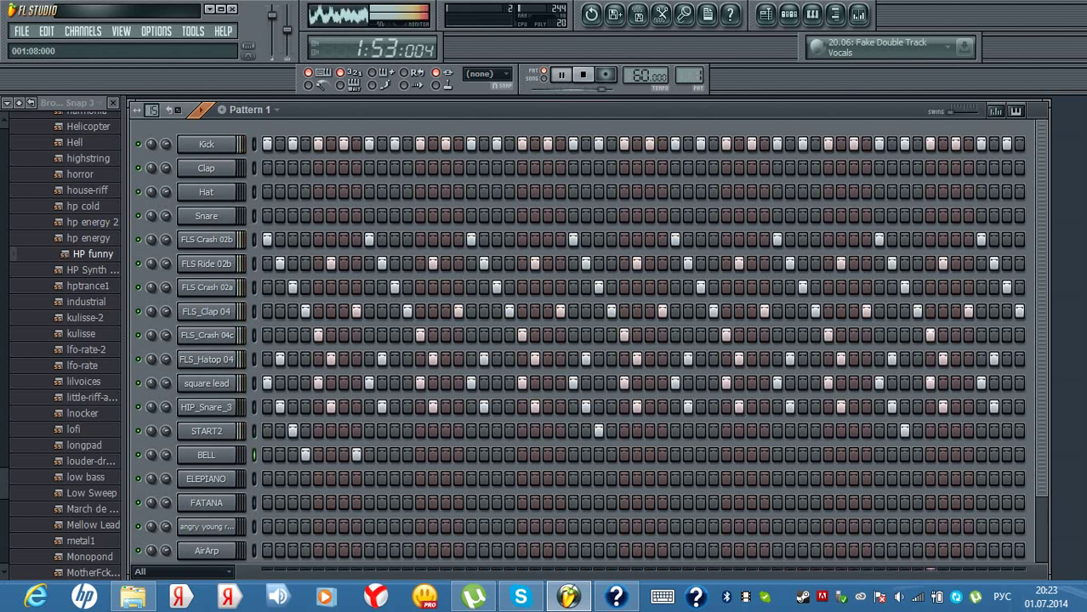
left_click(395, 455)
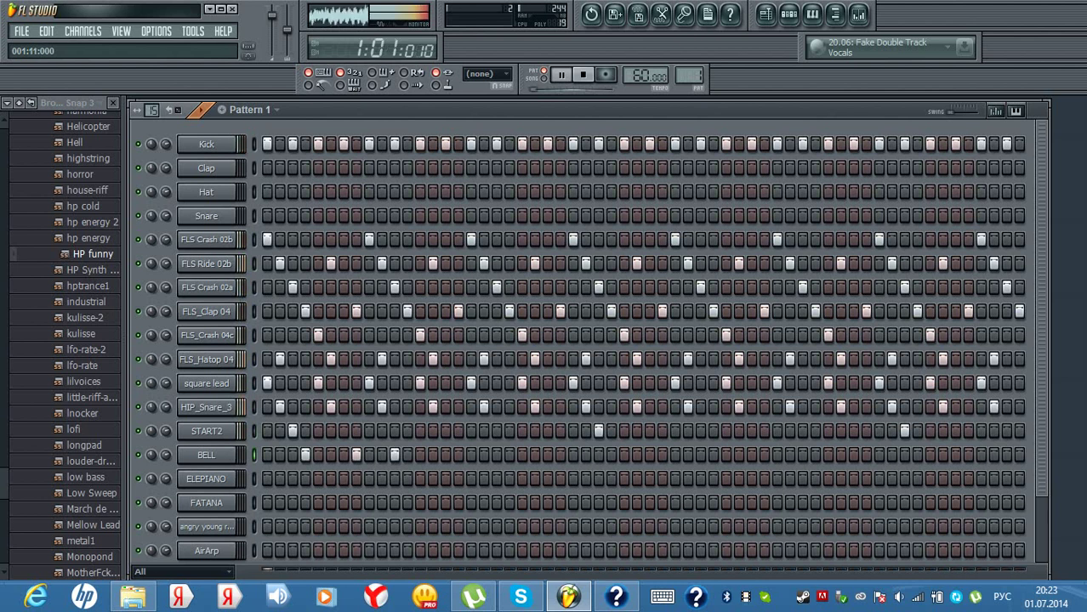
left_click(395, 455)
left_click(407, 455)
left_click(458, 455)
left_click(509, 455)
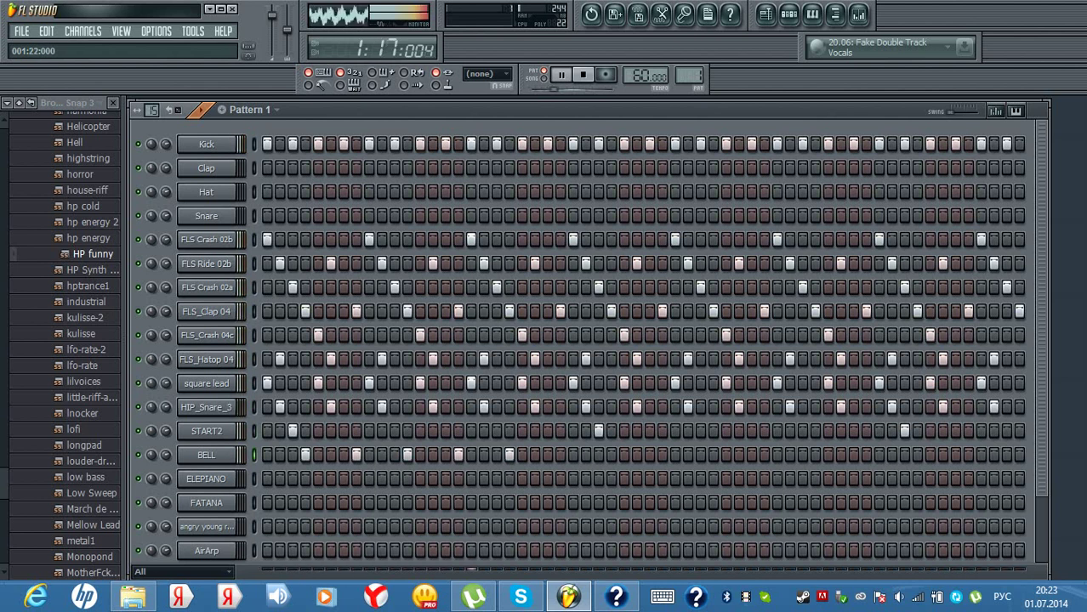
left_click(560, 455)
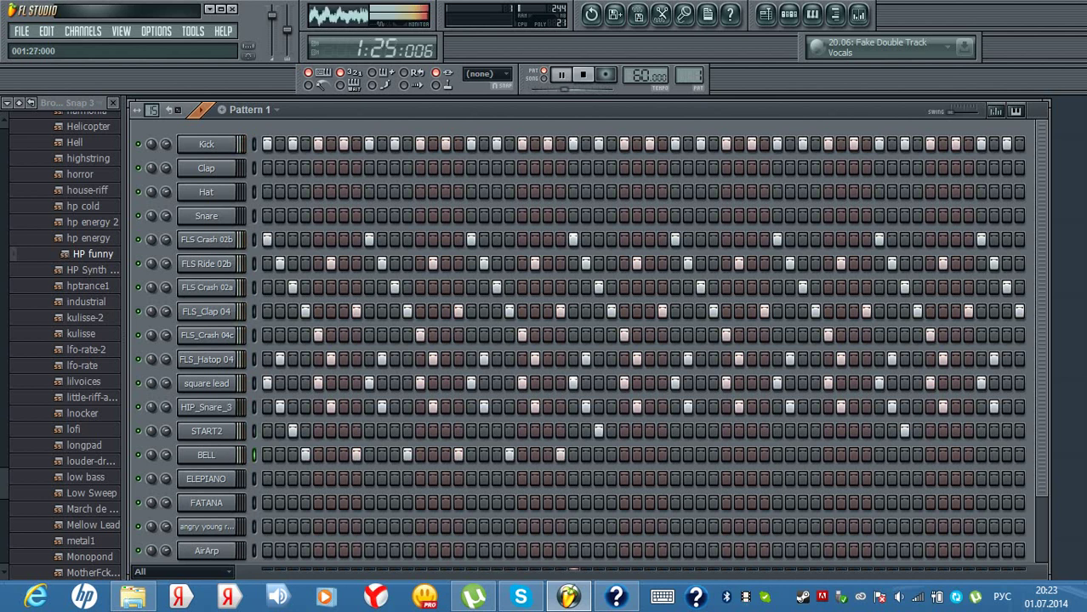
Continue the BELL hits on every fourth step from step 28 to step 60.
left_click(611, 455)
left_click(662, 455)
left_click(726, 455)
left_click(726, 455)
left_click(714, 455)
left_click(765, 455)
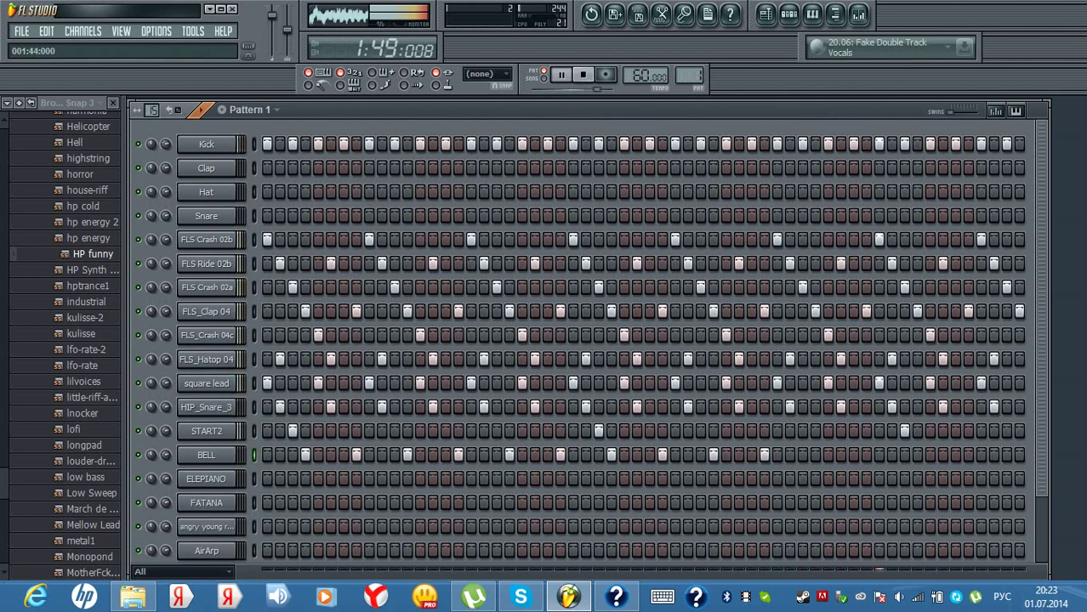
left_click(865, 455)
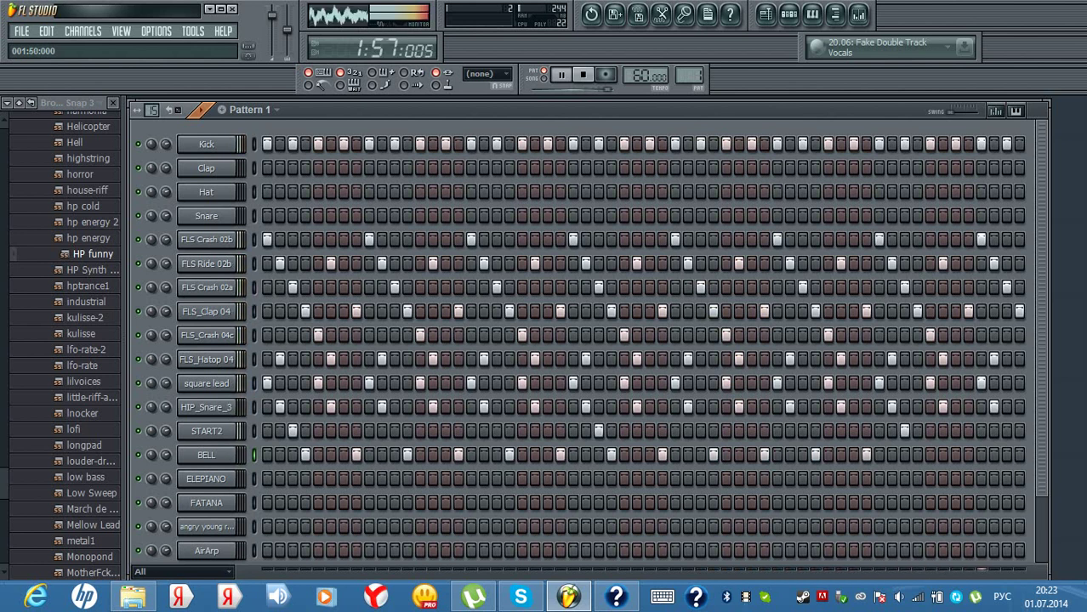
left_click(916, 455)
left_click(967, 455)
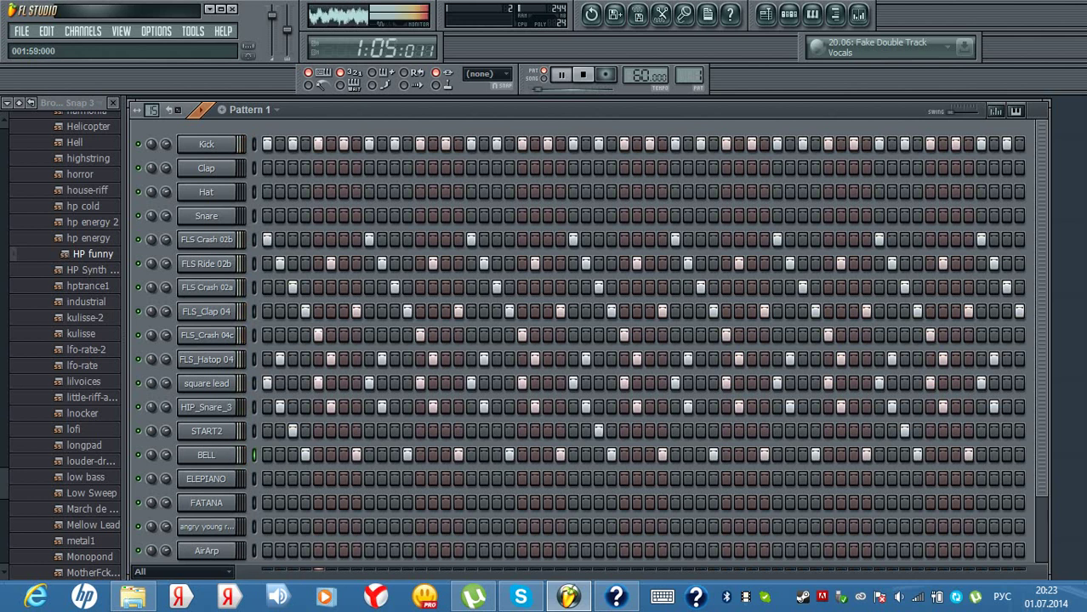
left_click(1019, 455)
Rework the BELL row into hits on the even steps 2 to 18, 26 to 40 and 50 to 60.
left_click(331, 455)
left_click(280, 455)
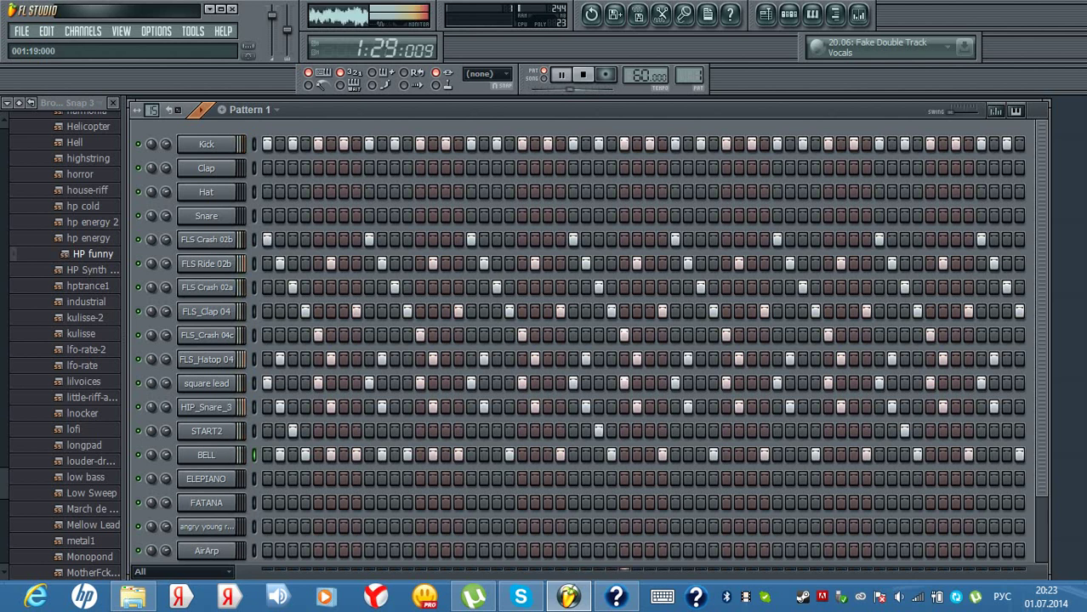
left_click(535, 455)
left_click(599, 455)
left_click(586, 455)
left_click(586, 455)
left_click(585, 455)
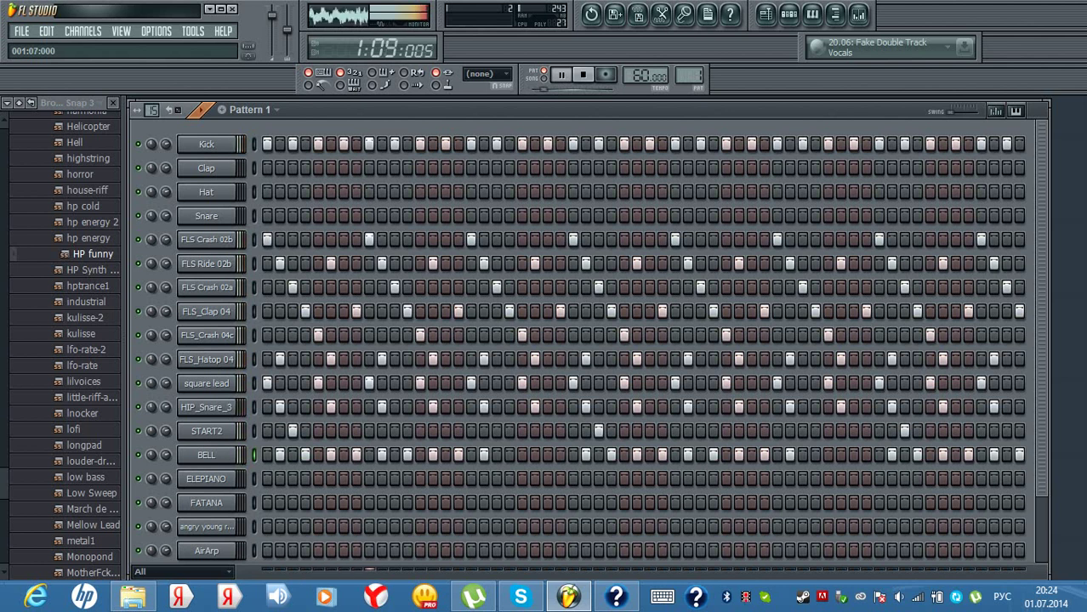
Place ELEPIANO hits on every fourth step from step 1 to step 25.
left_click(267, 478)
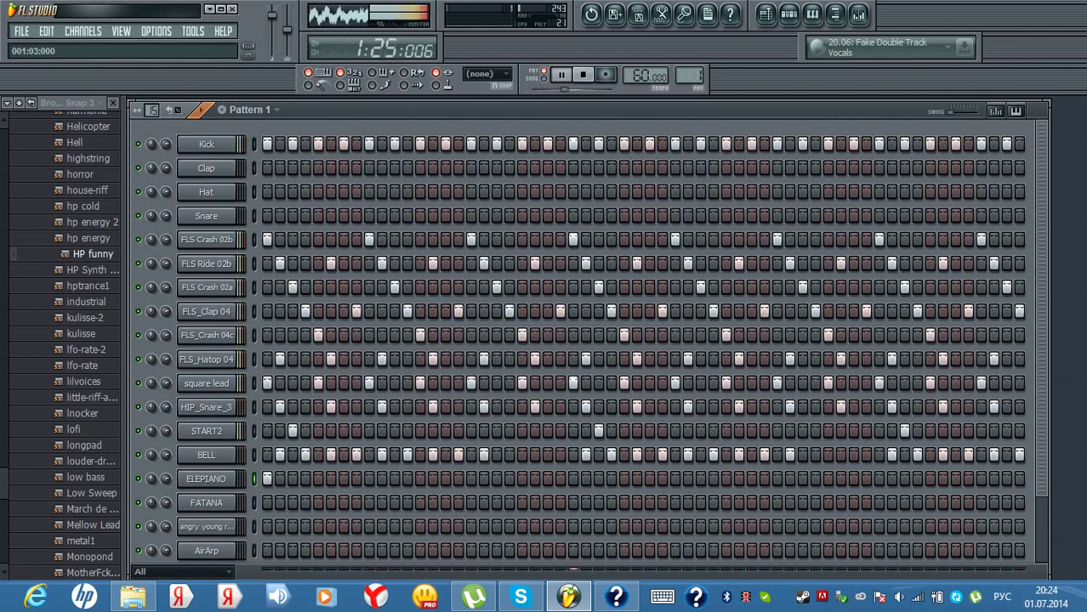
left_click(305, 479)
left_click(305, 479)
left_click(318, 479)
left_click(369, 479)
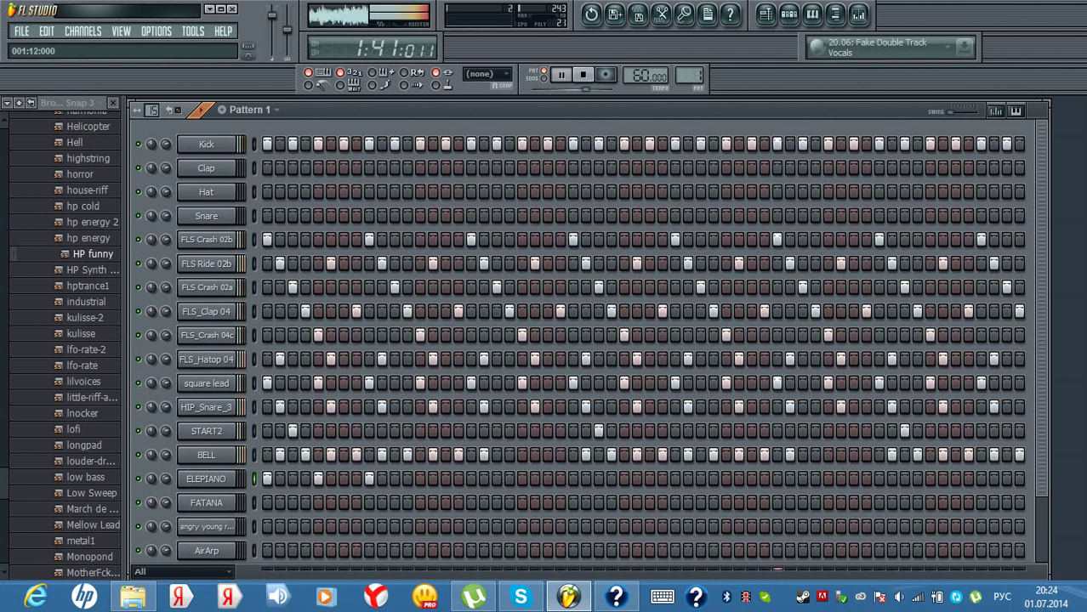
left_click(420, 479)
left_click(471, 479)
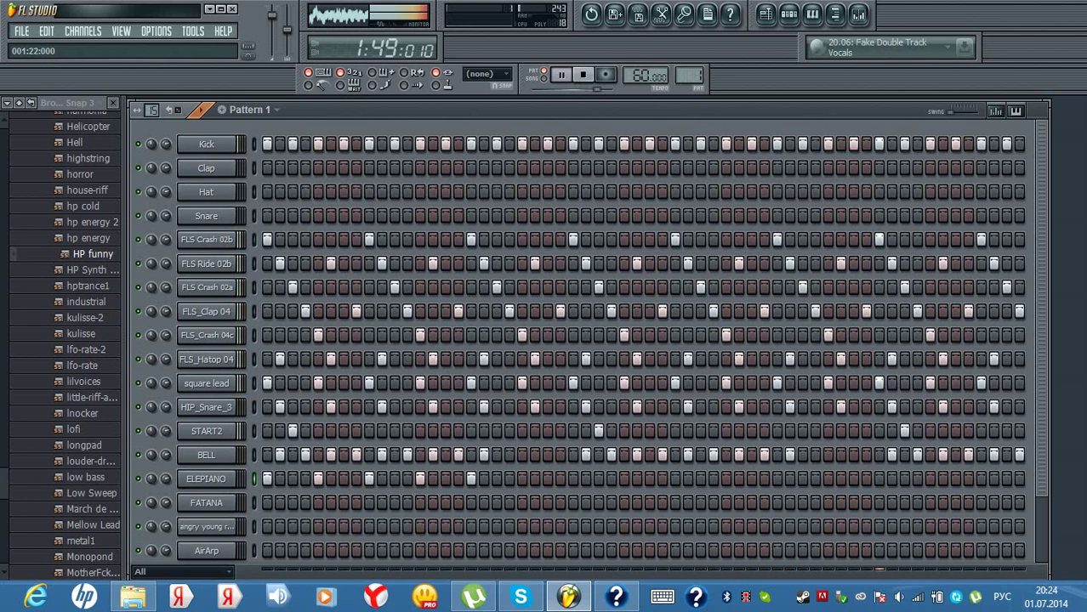
left_click(523, 479)
left_click(573, 479)
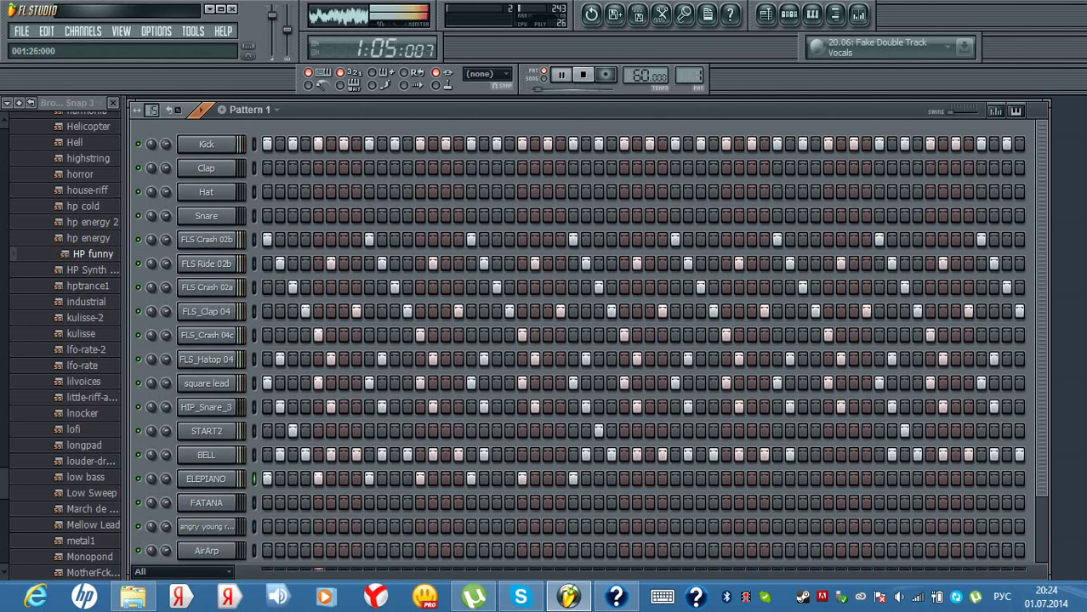
Continue the ELEPIANO hits on every fourth step from step 29 to step 57.
left_click(624, 479)
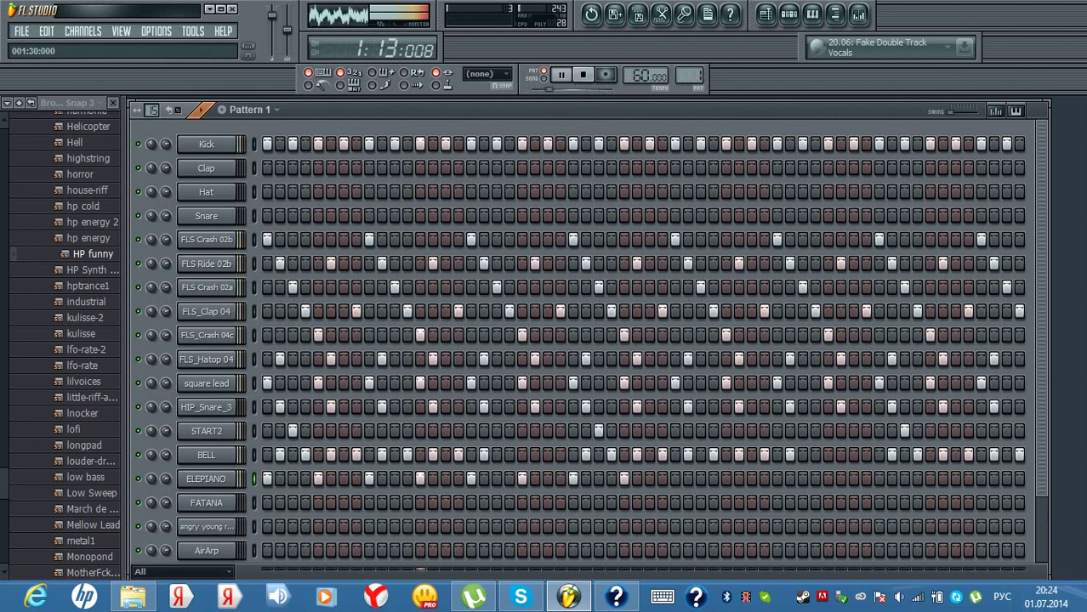
left_click(675, 479)
left_click(726, 479)
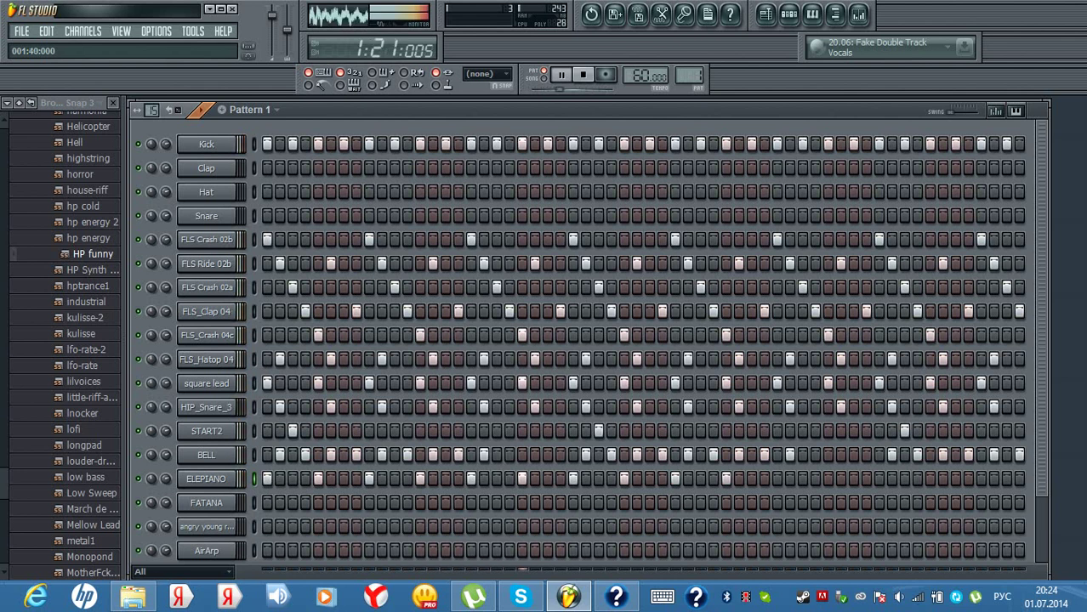
left_click(828, 478)
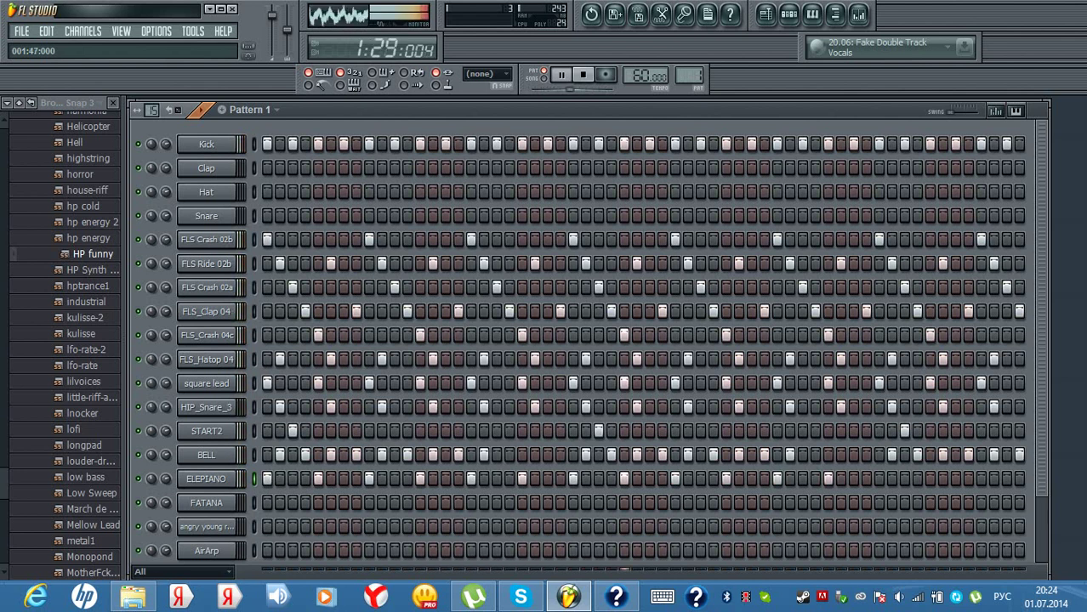
left_click(878, 479)
left_click(928, 479)
left_click(981, 479)
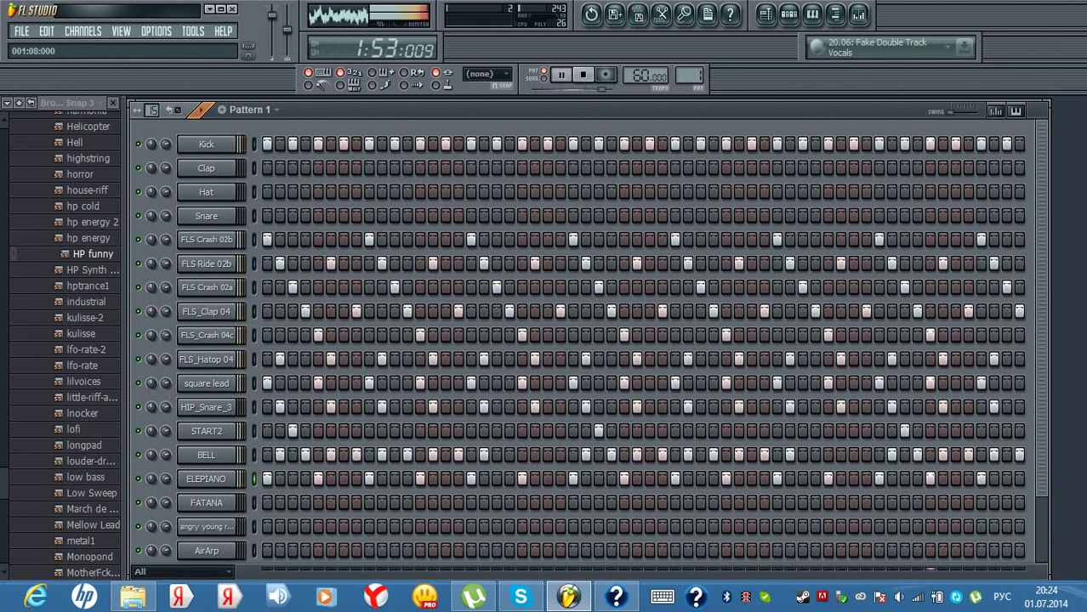
Clear the BELL row and enter new hits on steps 1, 2, 3, 5, 7, 9 and 11.
left_click(253, 455)
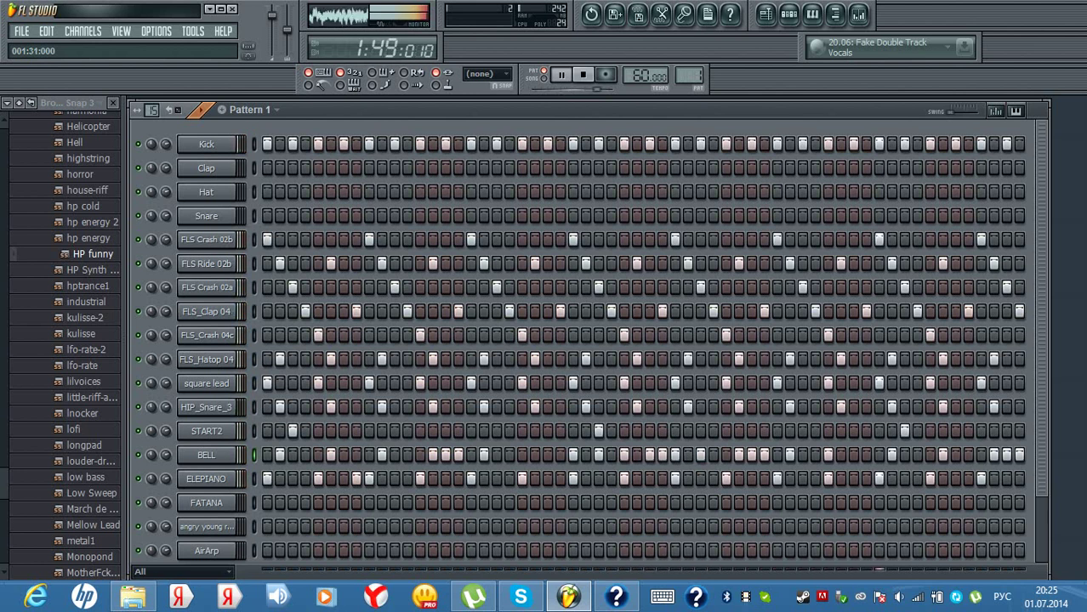
left_click_drag(267, 455, 1019, 455)
left_click(267, 455)
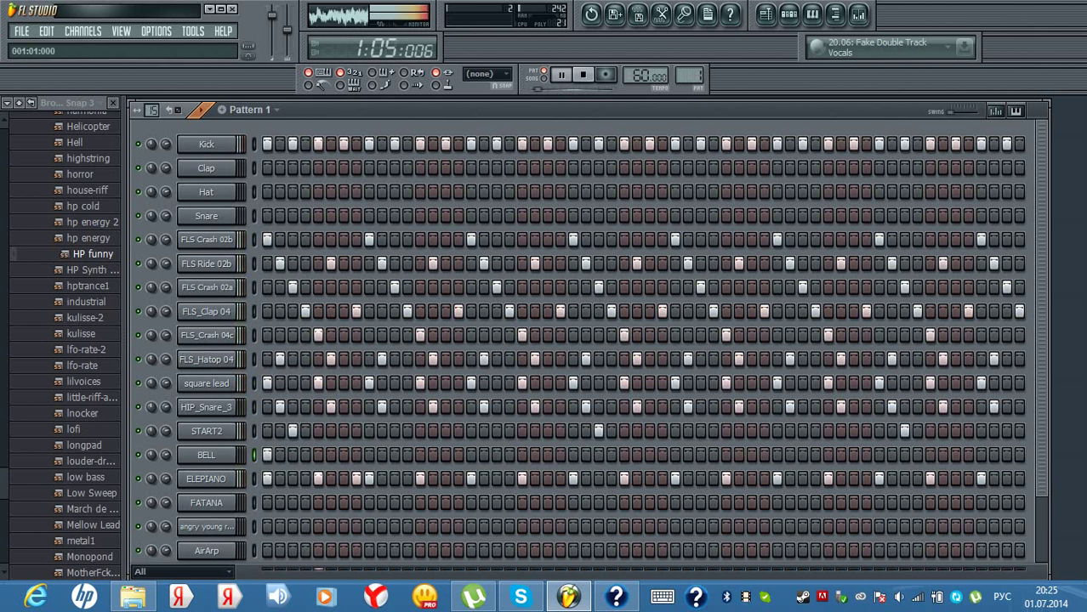
left_click(280, 455)
left_click(292, 454)
left_click(305, 455)
left_click(318, 455)
left_click(331, 455)
left_click(343, 455)
left_click(369, 455)
left_click(394, 455)
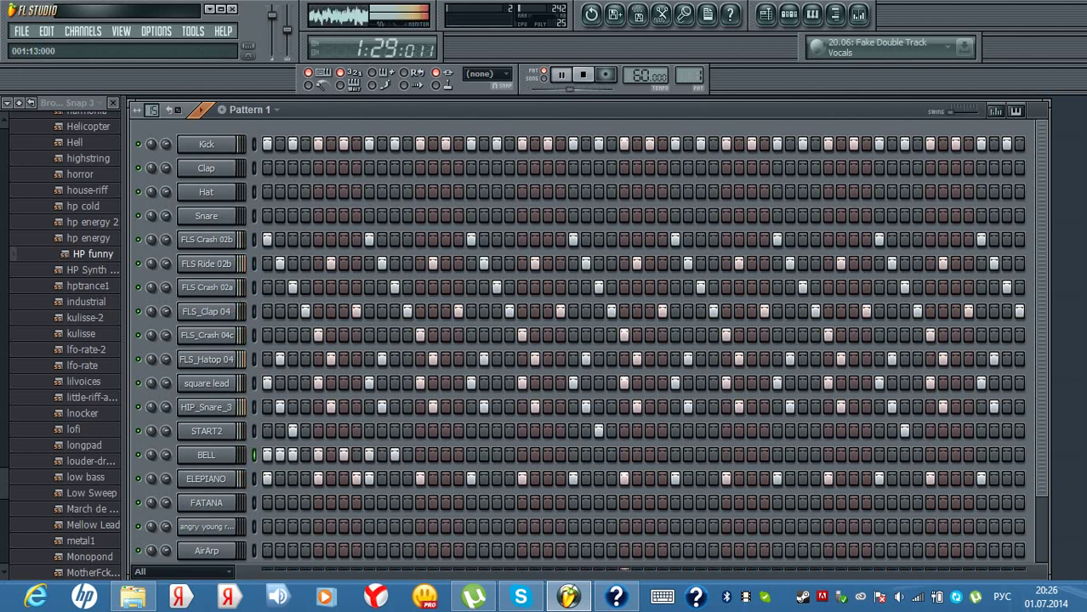
Add BELL hits on steps 13, 14, 15, 17, 19, 21, 23, 24 and 25.
left_click(420, 455)
left_click(433, 454)
left_click(445, 455)
left_click(470, 455)
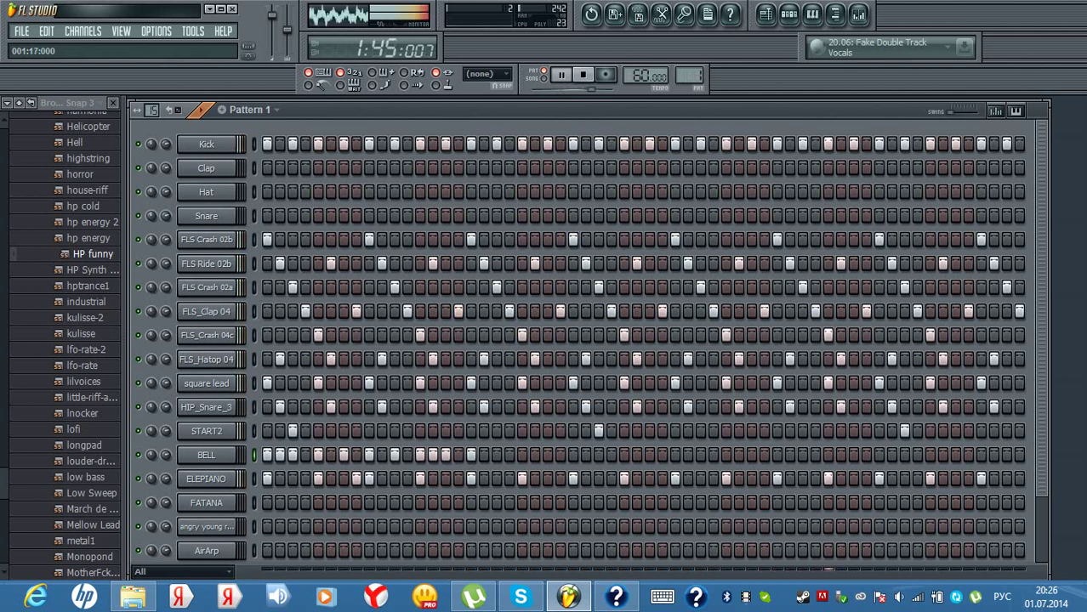
left_click(497, 455)
left_click(509, 455)
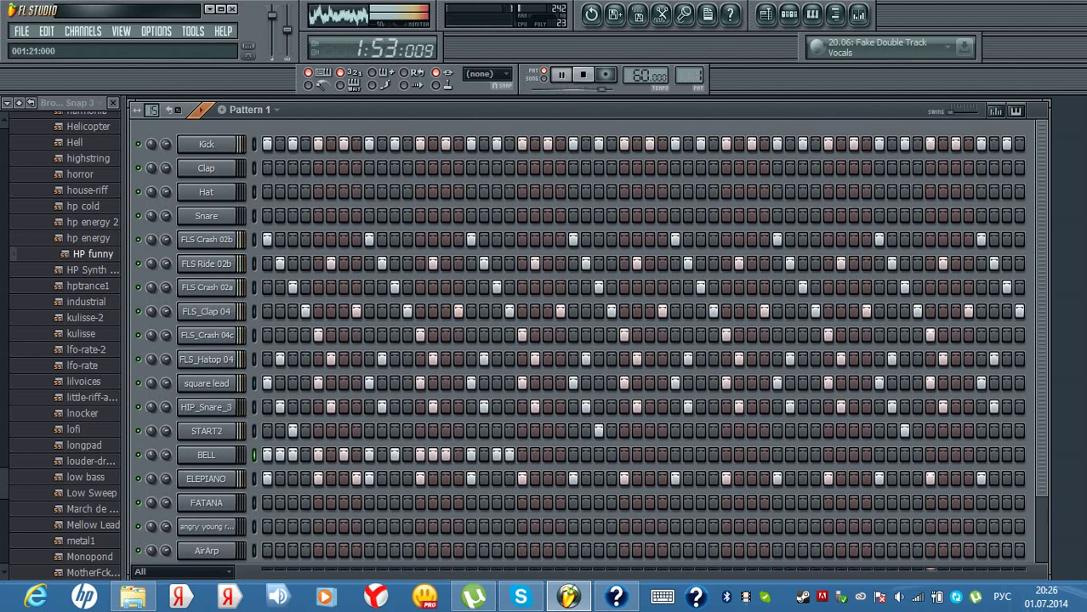
left_click(522, 455)
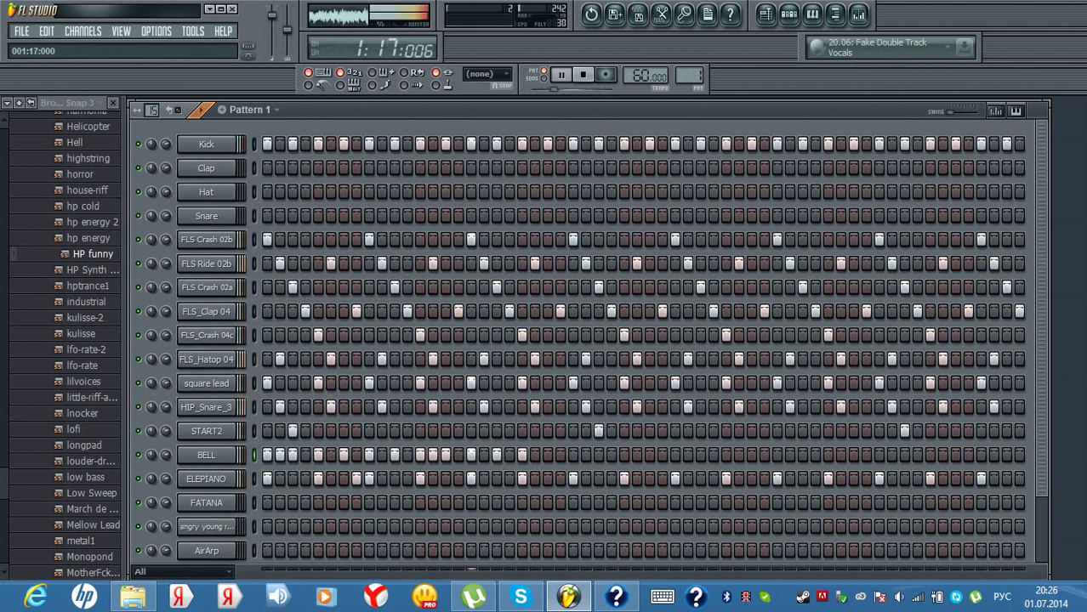
left_click(548, 454)
left_click(560, 454)
left_click(573, 455)
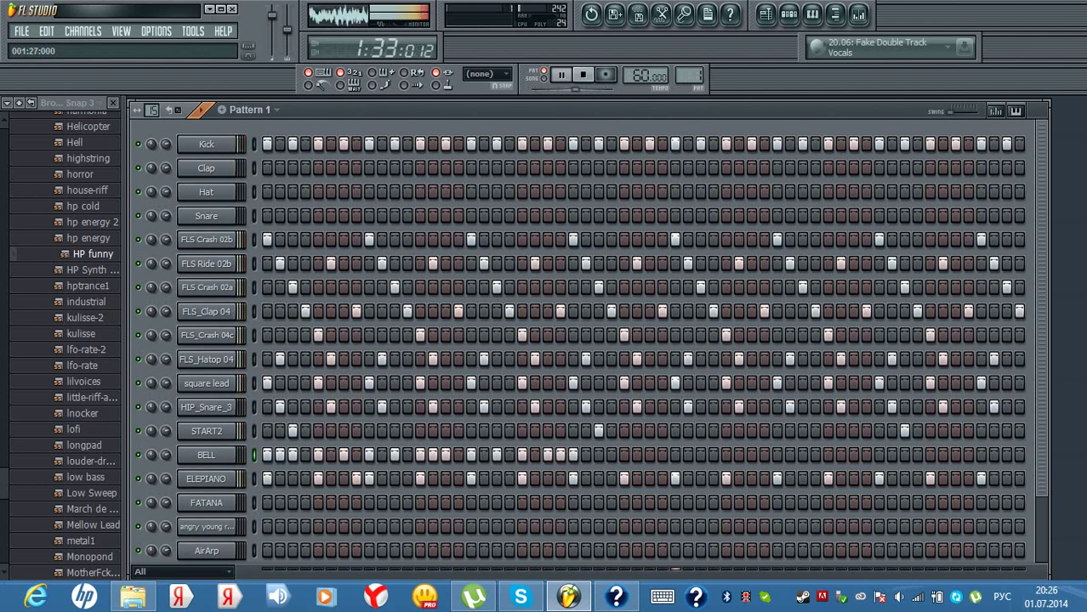
Extend the BELL pattern from step 27 to step 43, filling the odd steps and step 36.
left_click(598, 455)
left_click(624, 455)
left_click(636, 455)
left_click(649, 455)
left_click(675, 455)
left_click(701, 455)
left_click(713, 455)
left_click(726, 455)
left_click(751, 455)
left_click(777, 454)
left_click(803, 455)
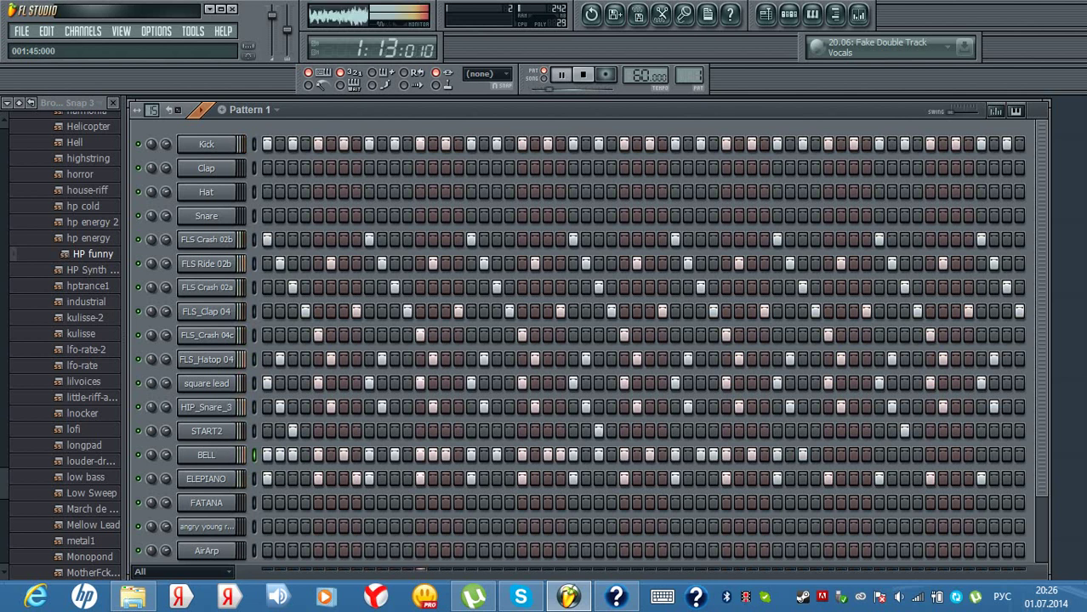
Add BELL hits on steps 45, 47, 49, 50 and 51.
left_click(828, 455)
left_click(853, 455)
left_click(878, 455)
left_click(891, 455)
left_click(904, 455)
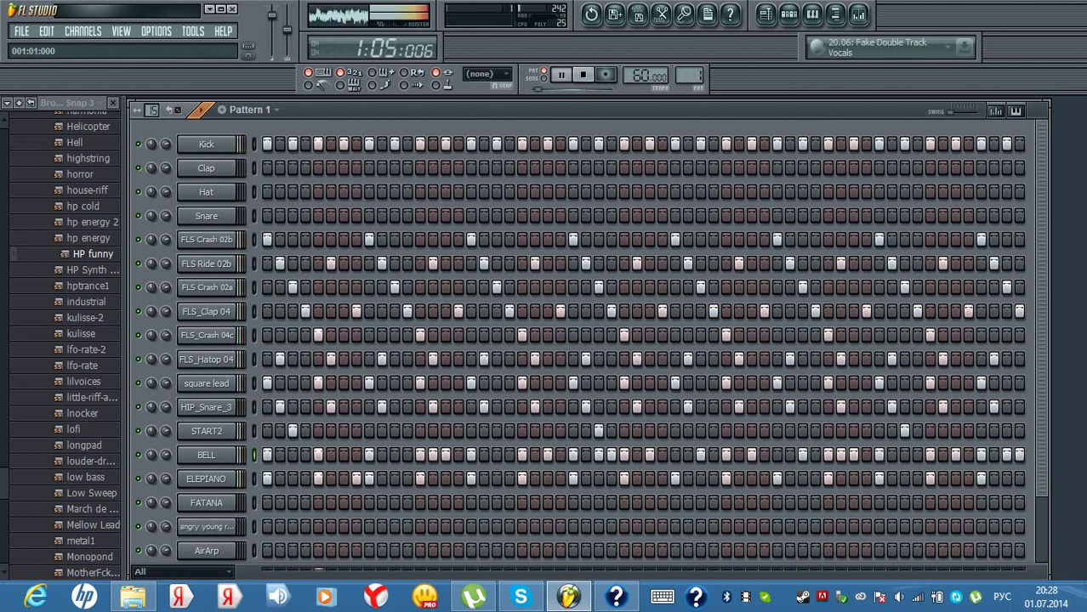
Clear all hits from the BELL and ELEPIANO rows.
left_click_drag(259, 455, 1008, 455)
left_click_drag(266, 479, 1020, 479)
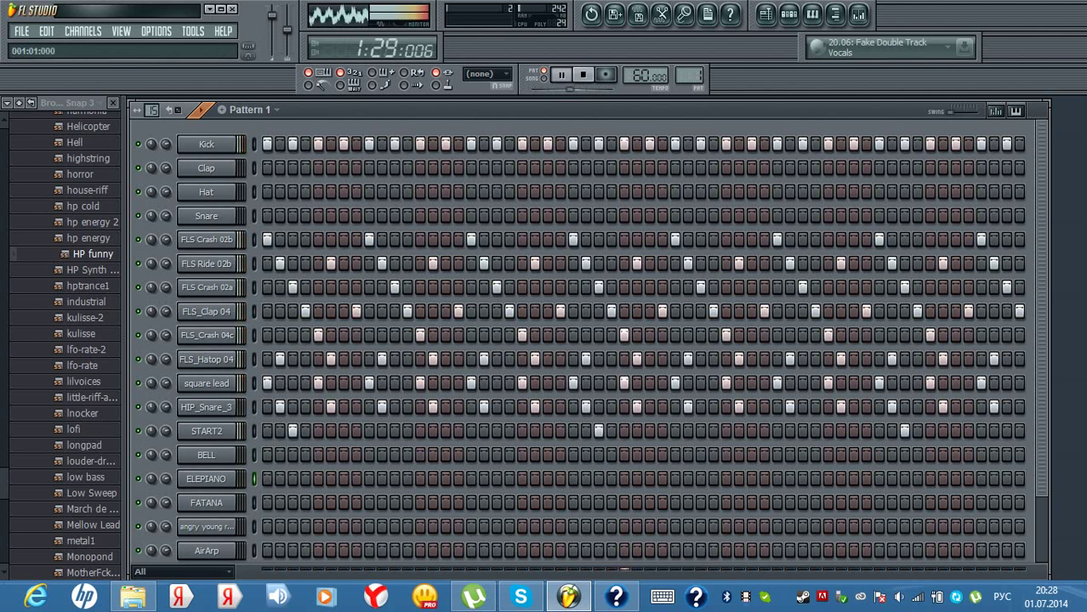
Add BELL hits on steps 1, 2, 4, 6 and 9, clearing the misplaced hit on step 8.
left_click(267, 455)
left_click(278, 455)
left_click(305, 455)
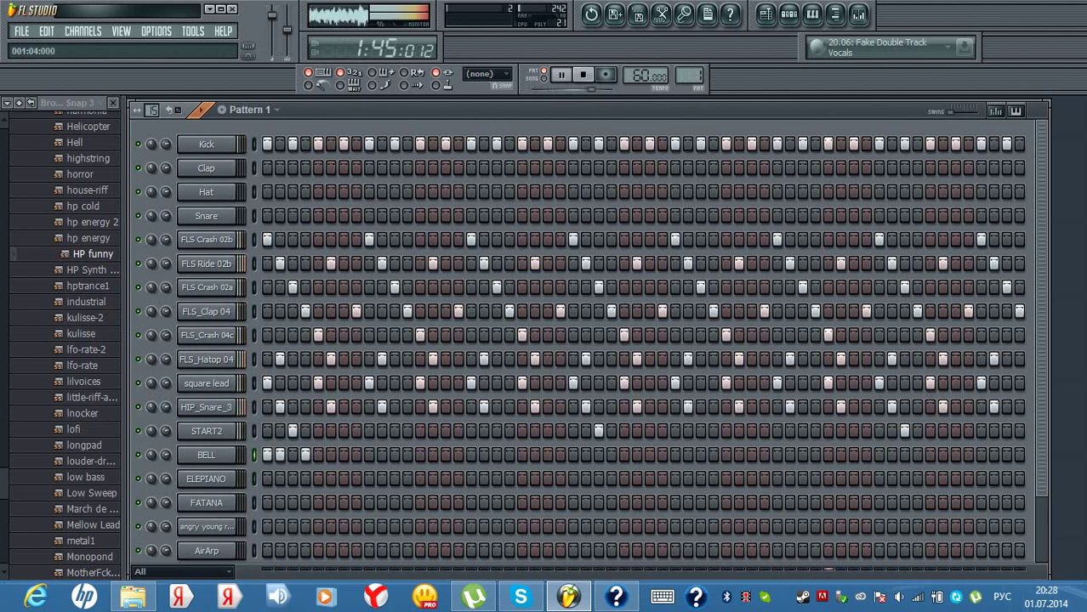
left_click(330, 455)
left_click(355, 455)
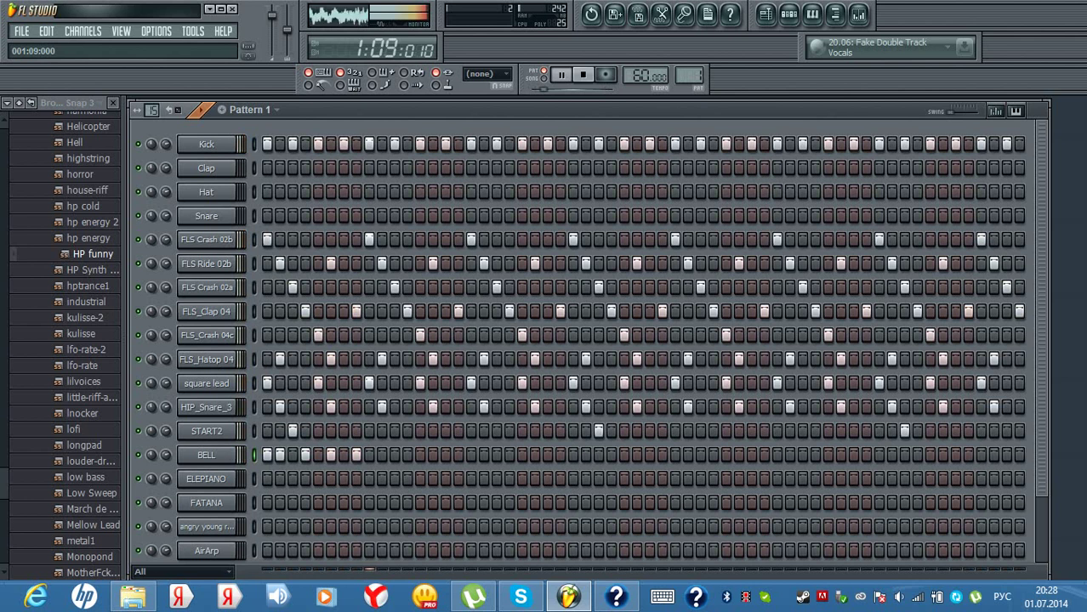
left_click(355, 455)
left_click(368, 455)
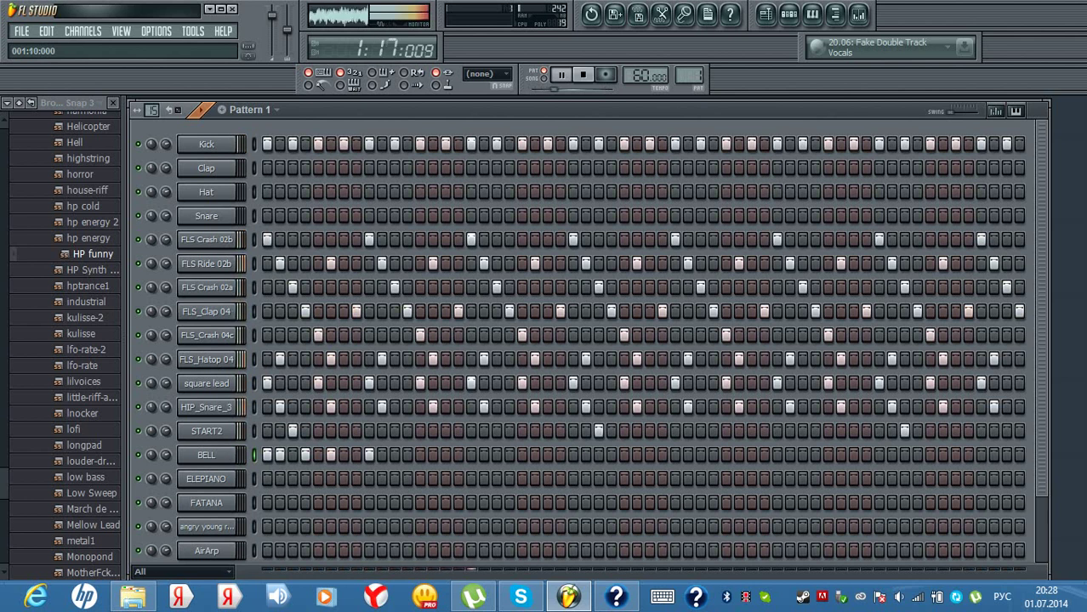
Continue the BELL row with hits on steps 10, 12, 14, 17, 19 and 20.
left_click(381, 455)
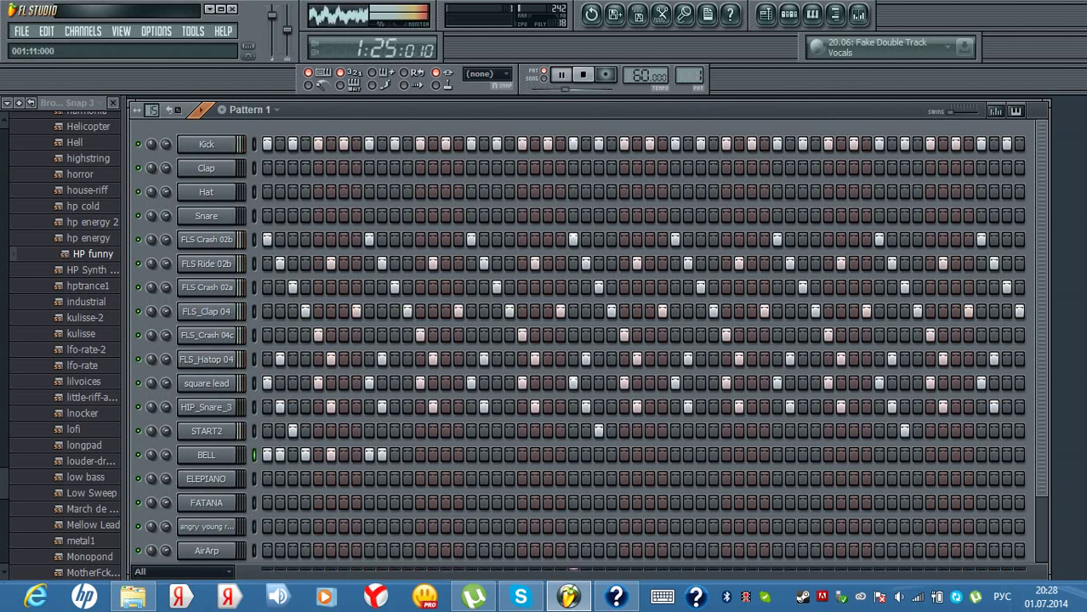
left_click(407, 455)
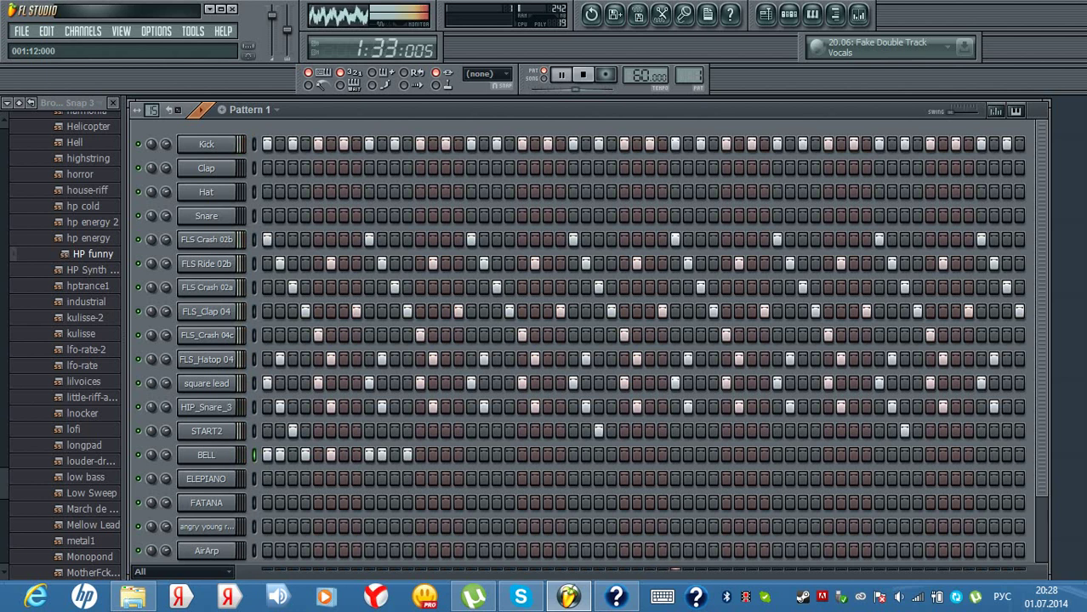
left_click(432, 455)
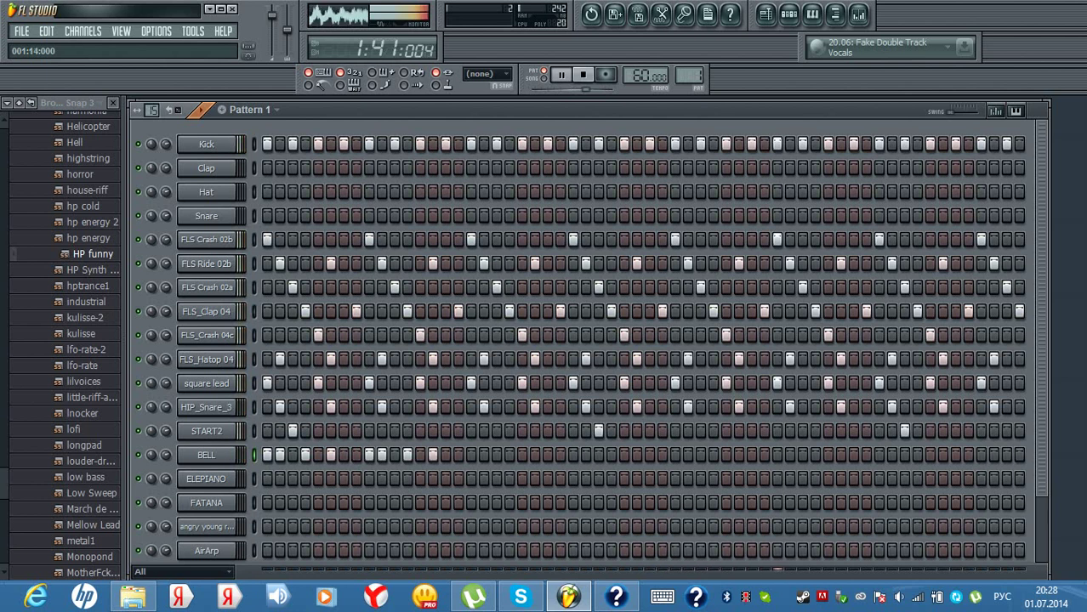
left_click(470, 455)
left_click(495, 455)
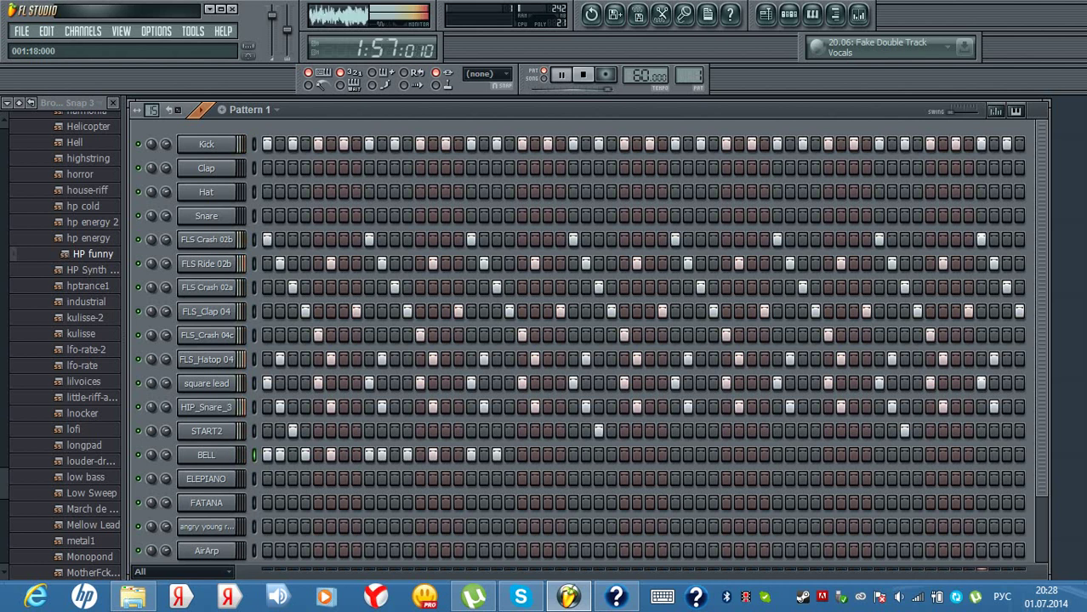
left_click(508, 455)
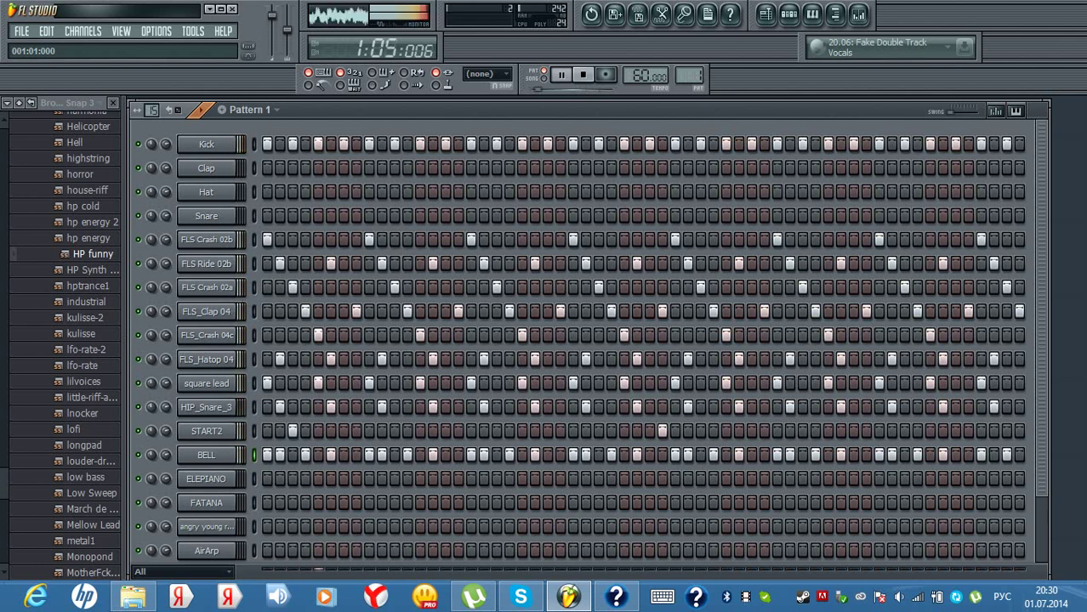
Add ELEPIANO hits on every fourth step from step 1 to step 29.
left_click(266, 479)
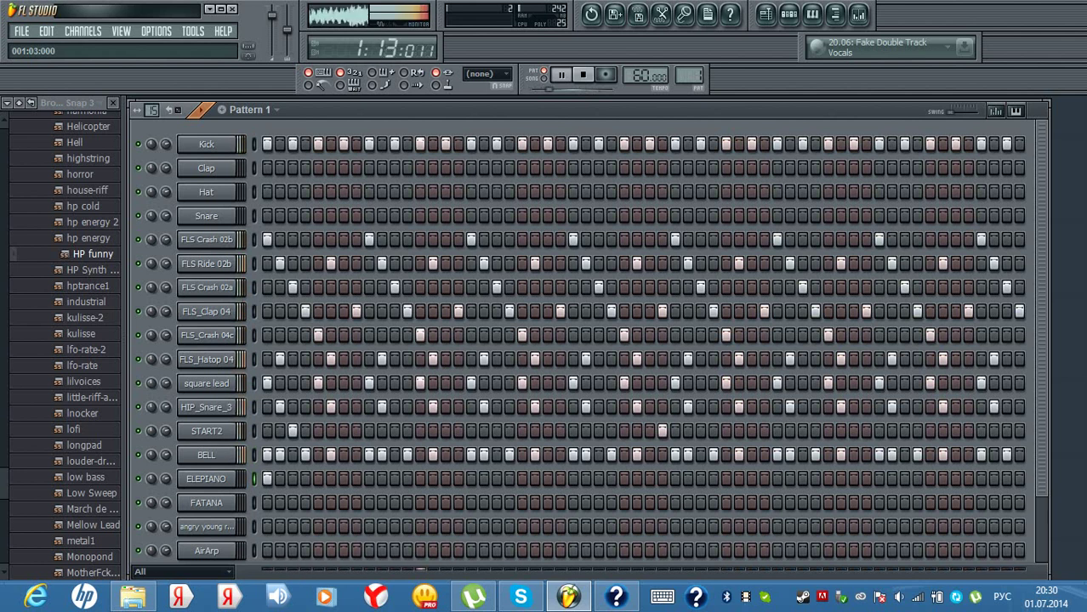
left_click(317, 479)
left_click(368, 479)
left_click(419, 479)
left_click(471, 479)
left_click(521, 479)
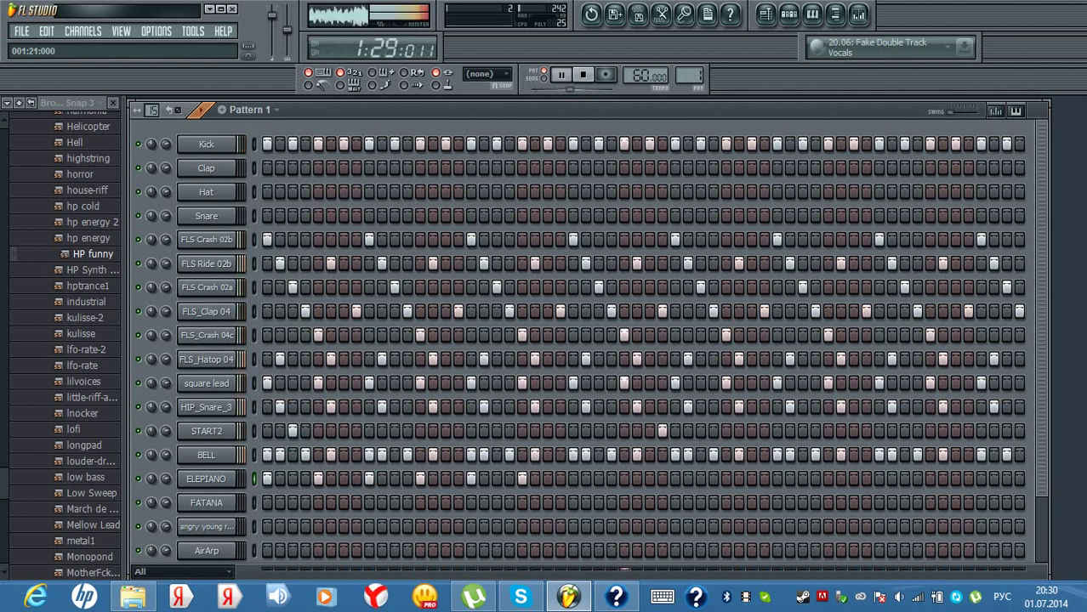
left_click(572, 479)
left_click(623, 479)
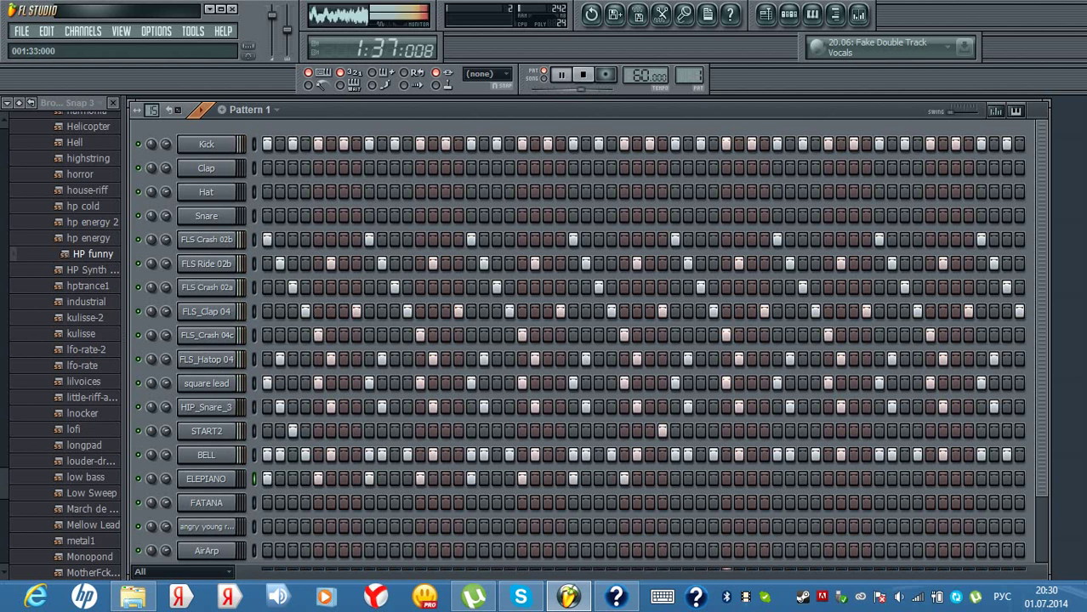
Extend the ELEPIANO hits on every fourth step from step 33 to step 57 and toggle playback.
left_click(815, 478)
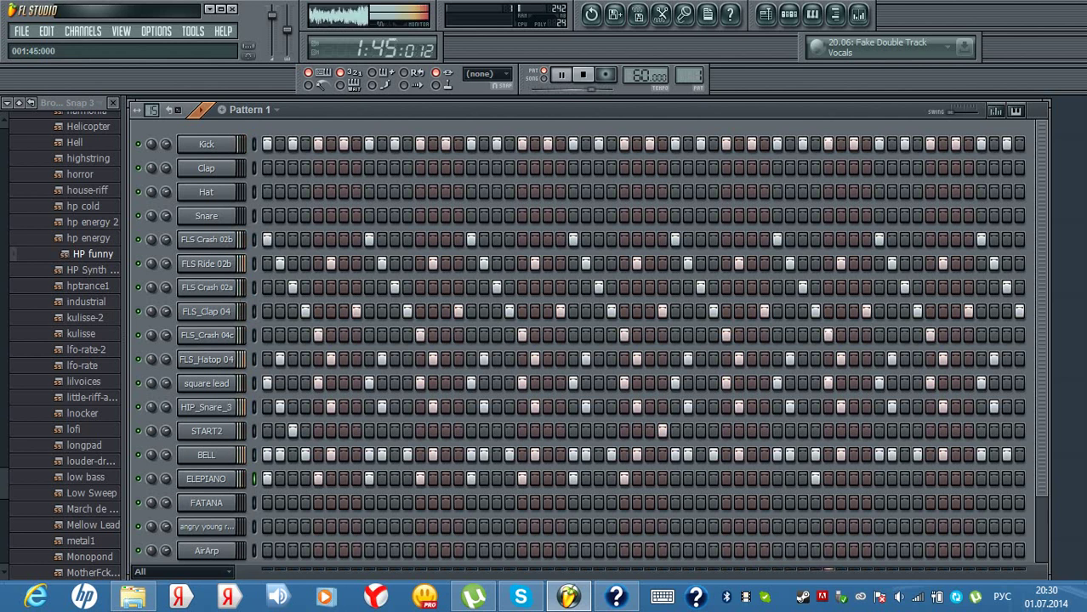
left_click(676, 478)
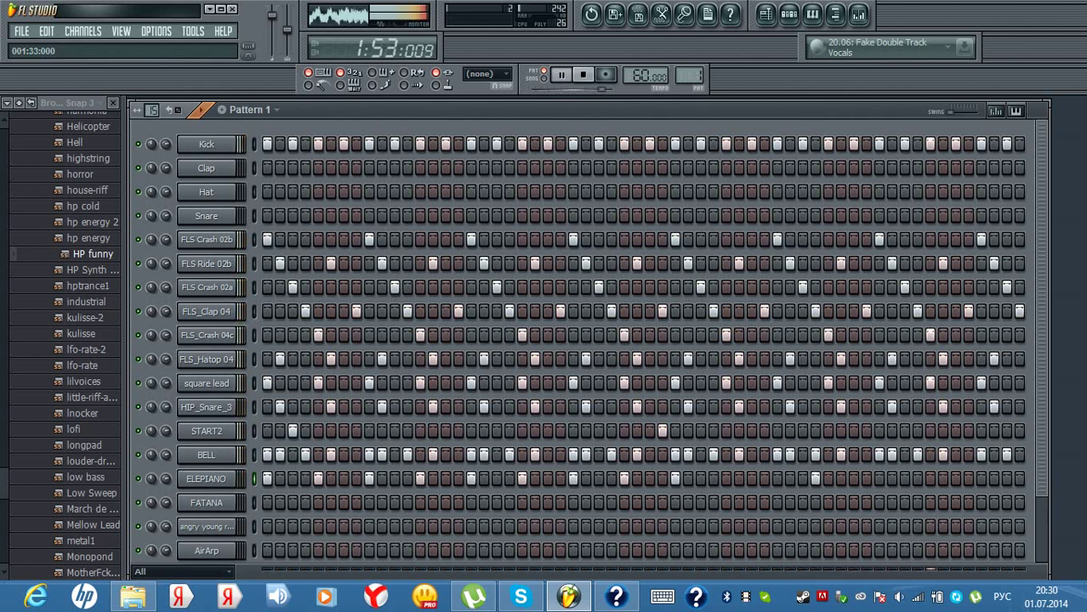
left_click(726, 478)
left_click(777, 479)
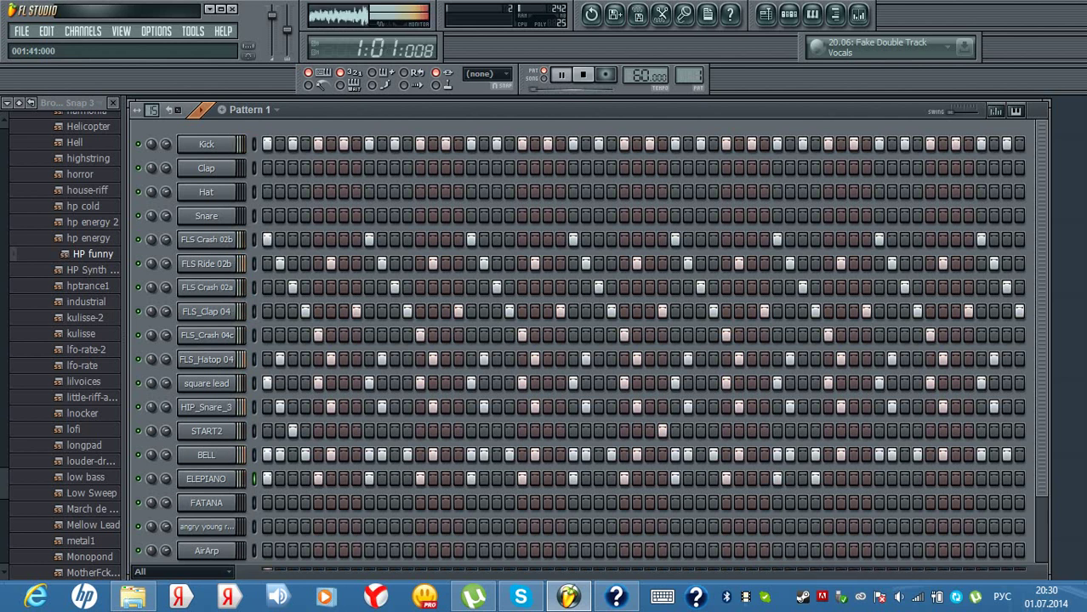
left_click(826, 479)
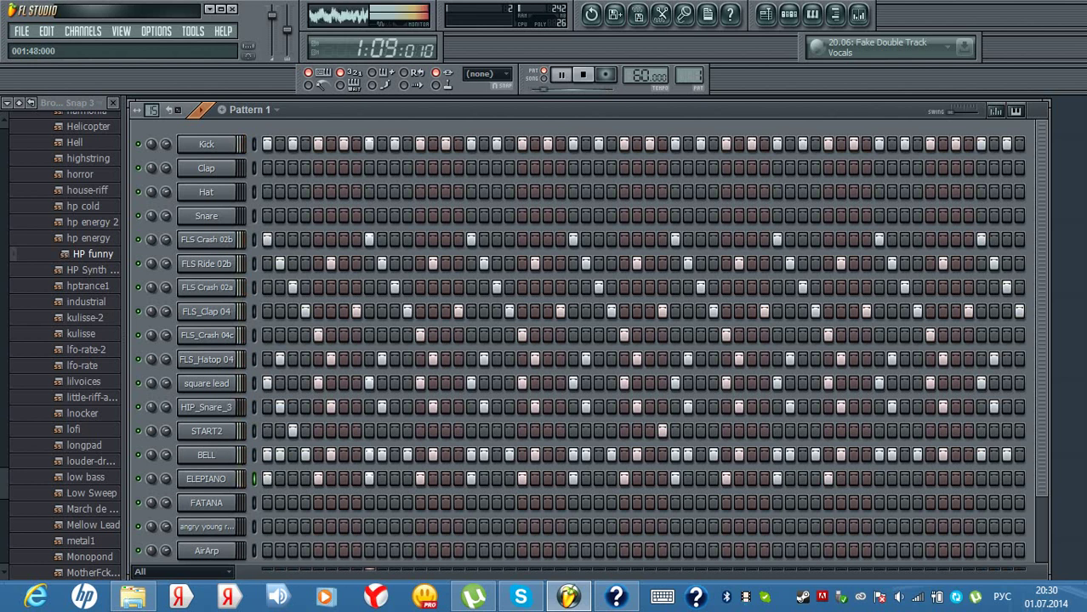
left_click(879, 479)
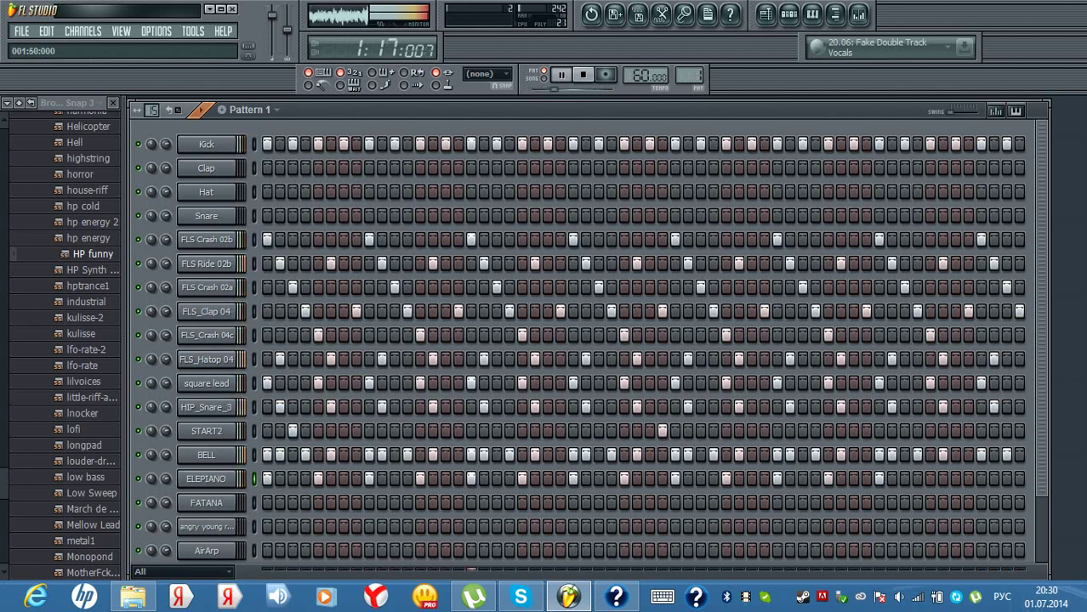
left_click(928, 479)
left_click(980, 479)
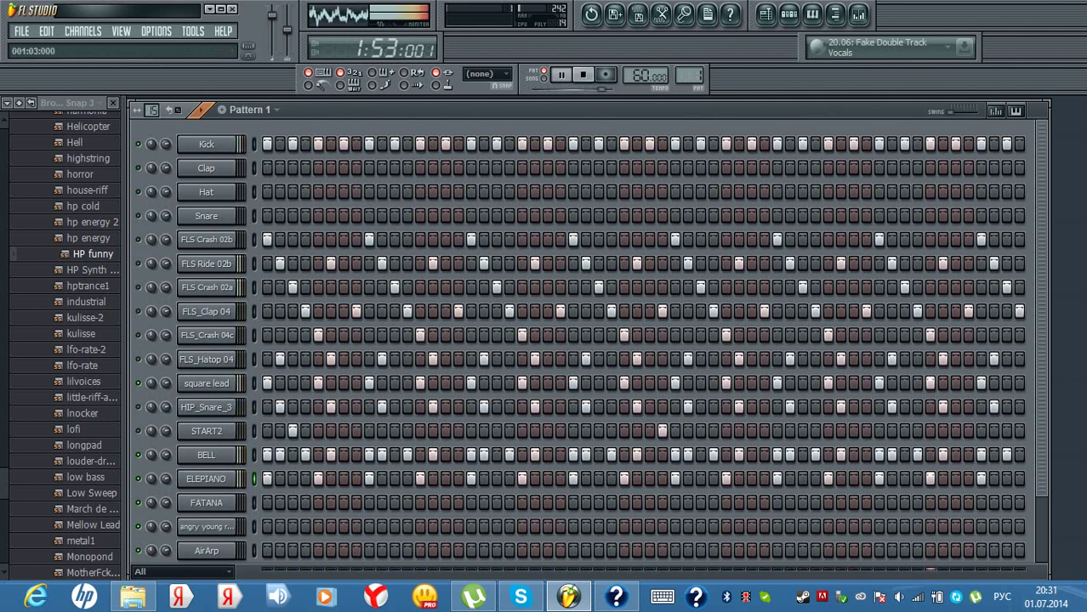
key("space")
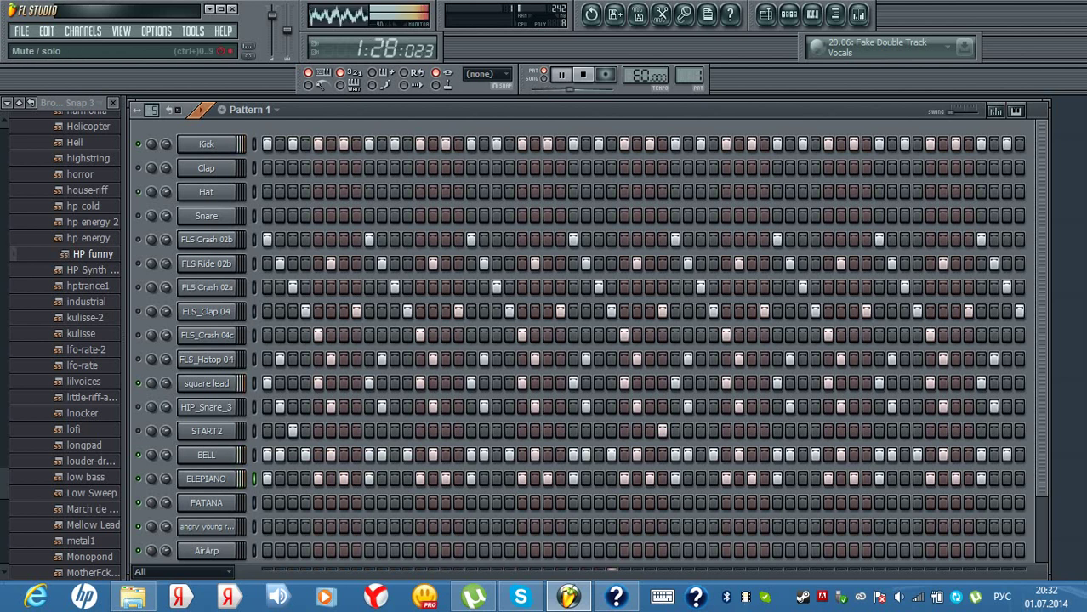
Place Hat hits on steps 2, 4 and 6, clearing the trial hits on steps 1 and 3.
left_click(267, 191)
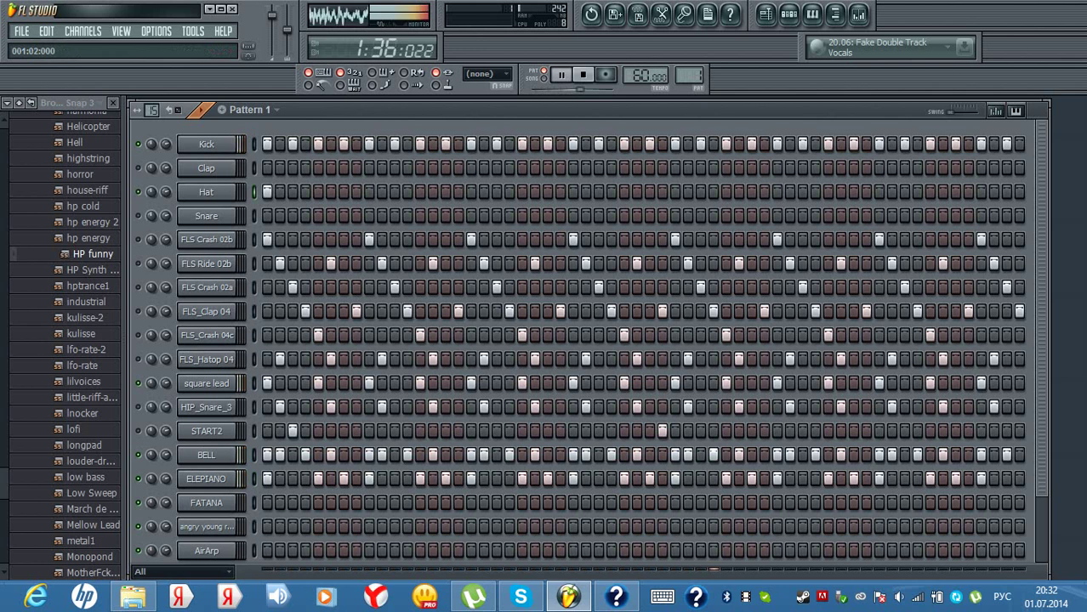
left_click(292, 192)
left_click(330, 191)
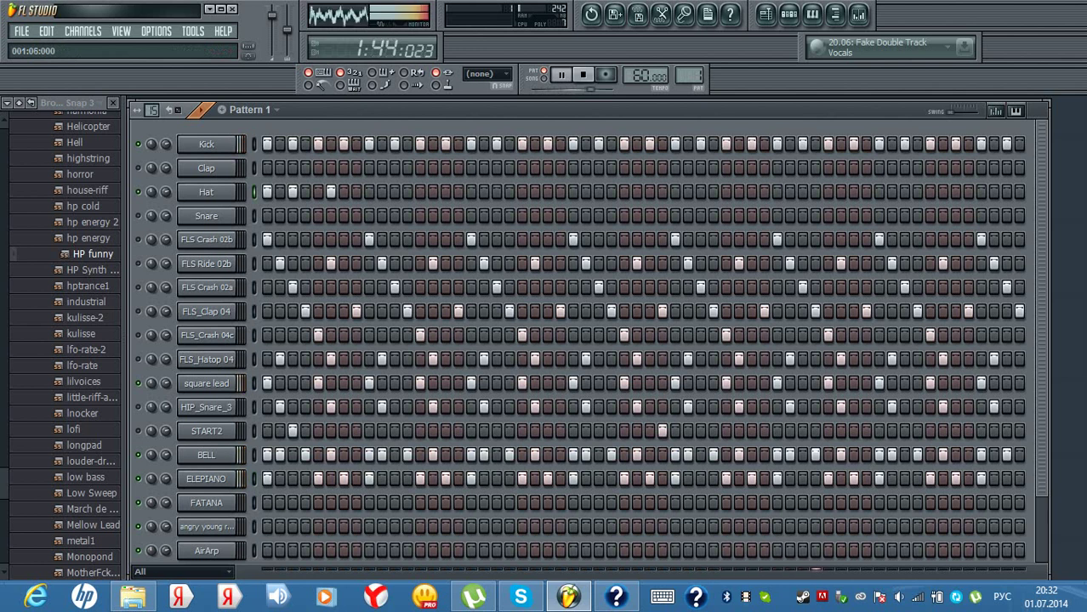
left_click(305, 191)
left_click(293, 192)
left_click(280, 192)
left_click(267, 191)
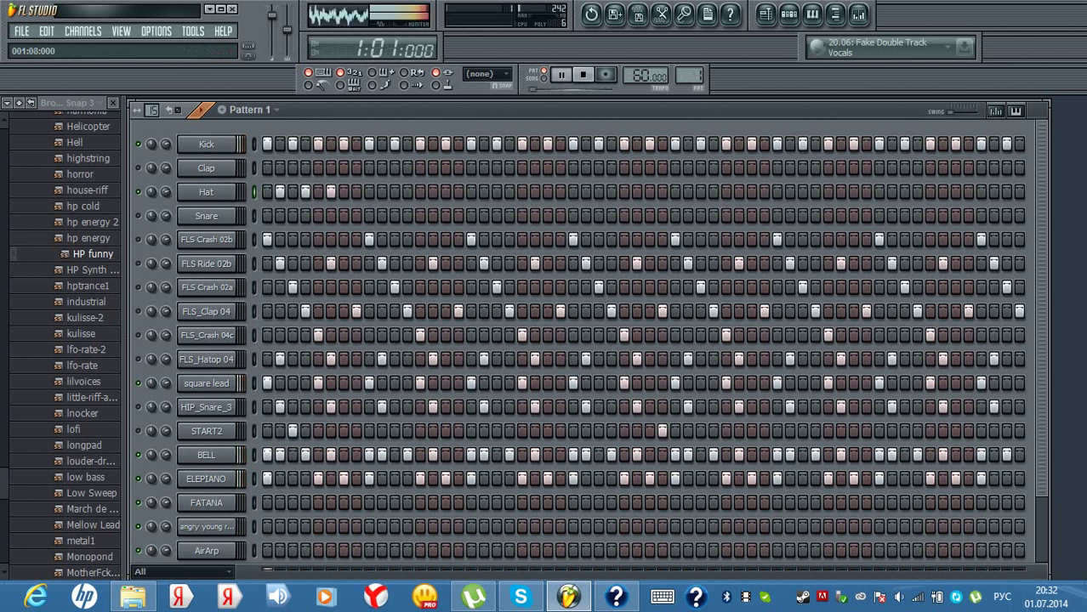
Add Hat hits on every even step from step 8 to step 20.
left_click(356, 191)
left_click(381, 191)
left_click(407, 192)
left_click(433, 192)
left_click(459, 191)
left_click(484, 192)
left_click(509, 191)
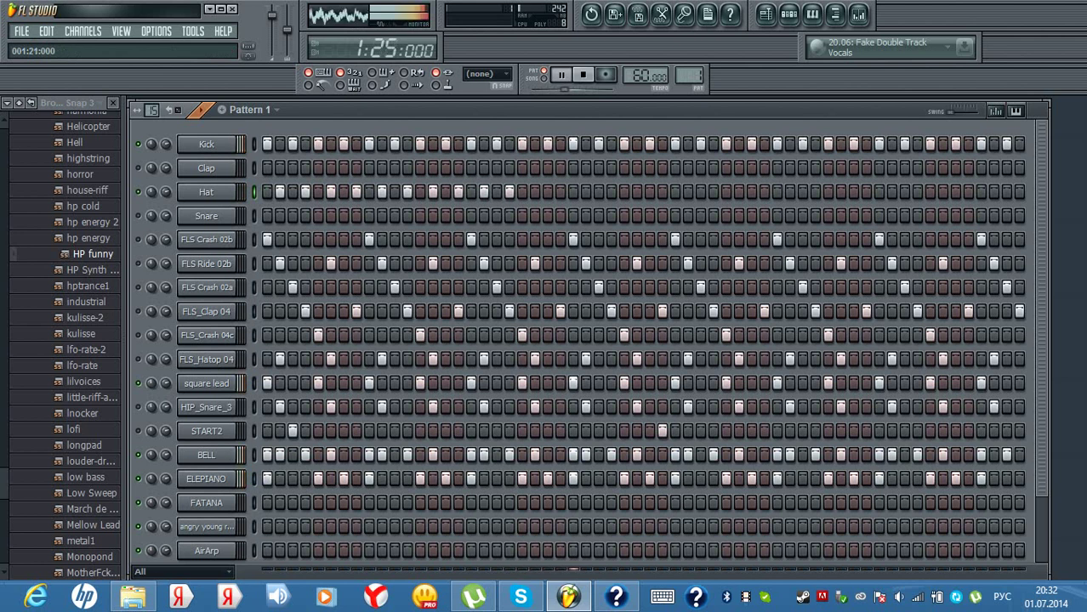
Continue the Hat row with hits on the even steps from 22 to 28.
left_click(535, 191)
left_click(560, 191)
left_click(586, 192)
left_click(599, 192)
left_click(611, 191)
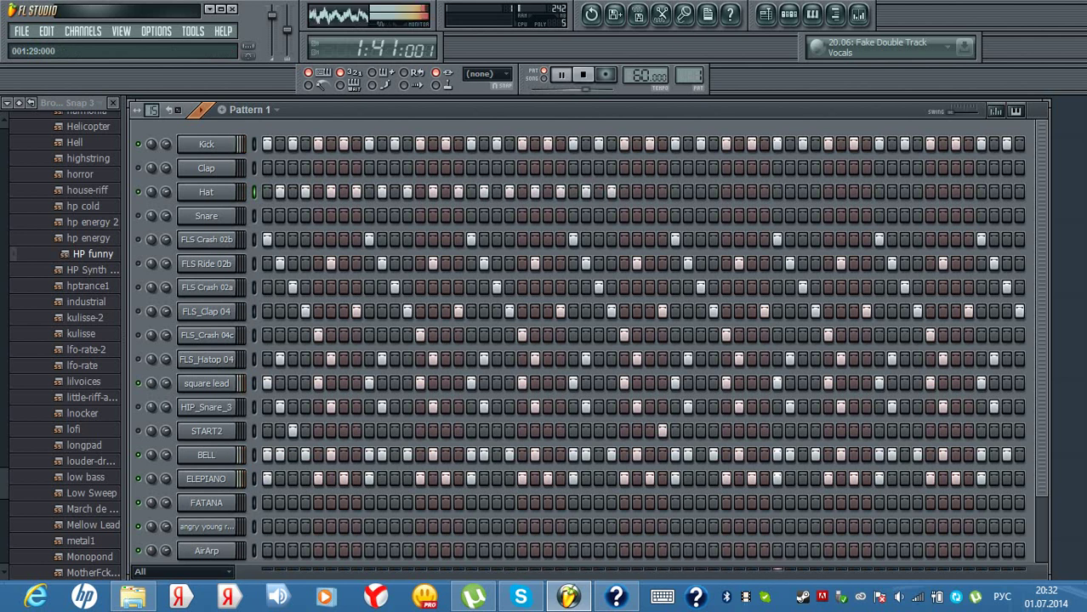
Add Hat hits on every even step from step 30 to step 46.
left_click(637, 191)
left_click(663, 191)
left_click(688, 191)
left_click(712, 191)
left_click(738, 191)
left_click(763, 192)
left_click(789, 192)
left_click(815, 192)
left_click(840, 191)
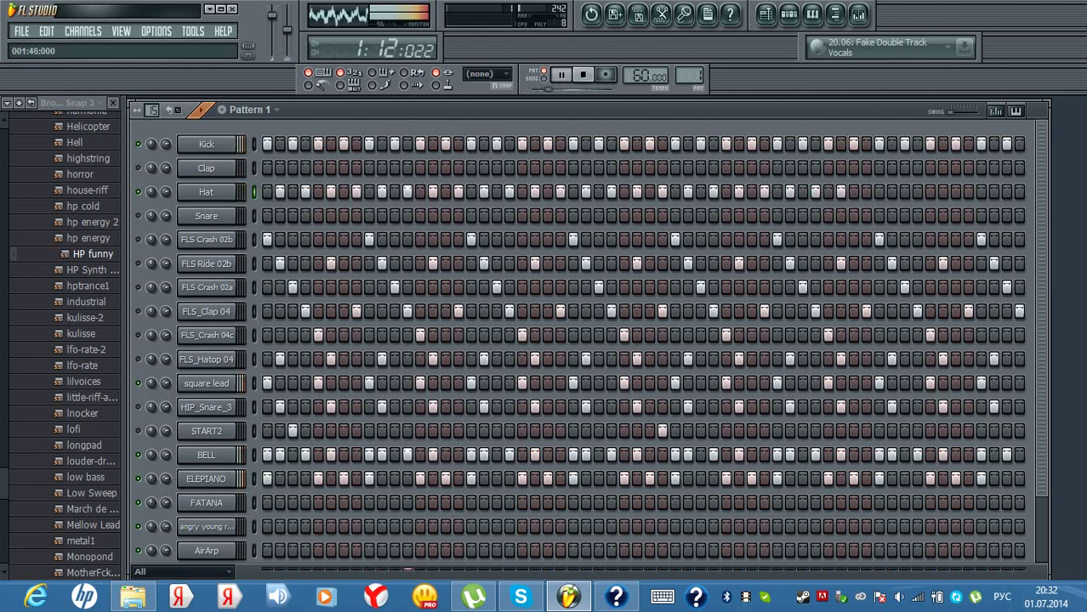
Complete the Hat row on the even steps from 48 to 60 and add extra hits on steps 15 and 31.
left_click(866, 192)
left_click(892, 191)
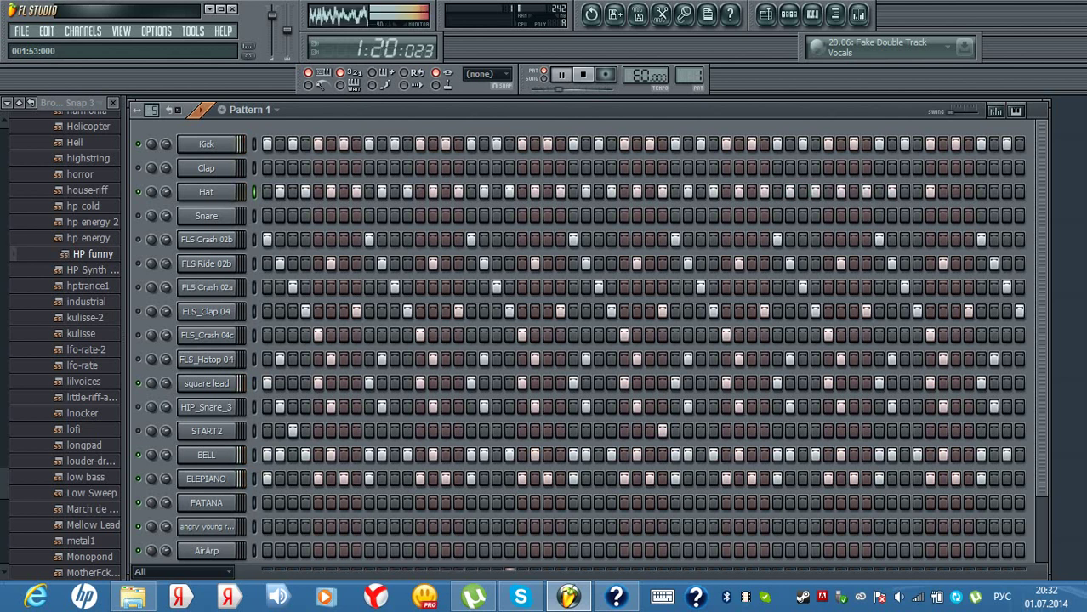
left_click(916, 191)
left_click(942, 191)
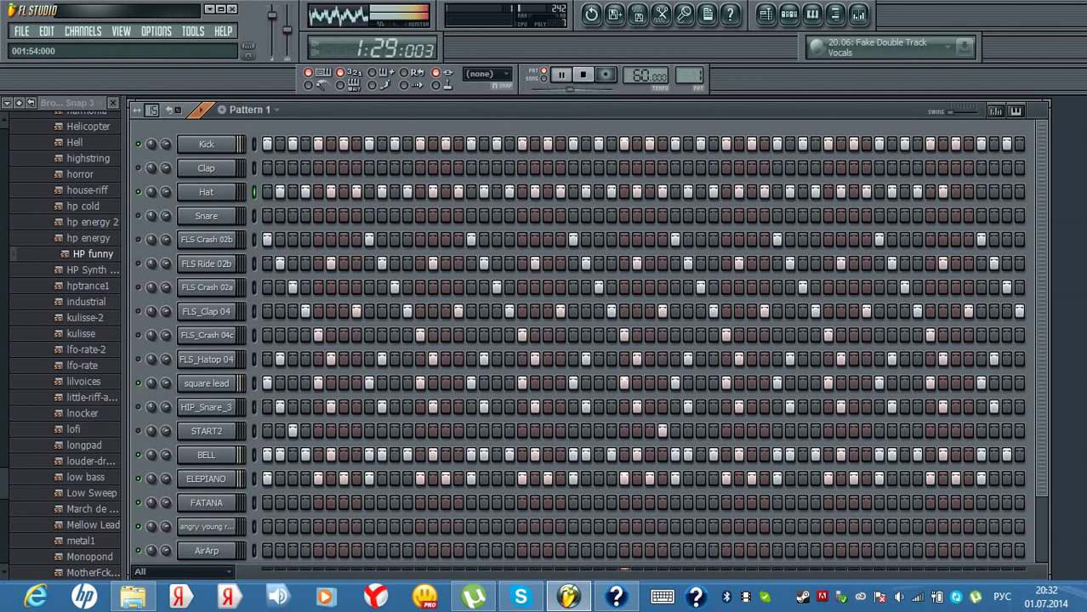
left_click(967, 191)
left_click(993, 191)
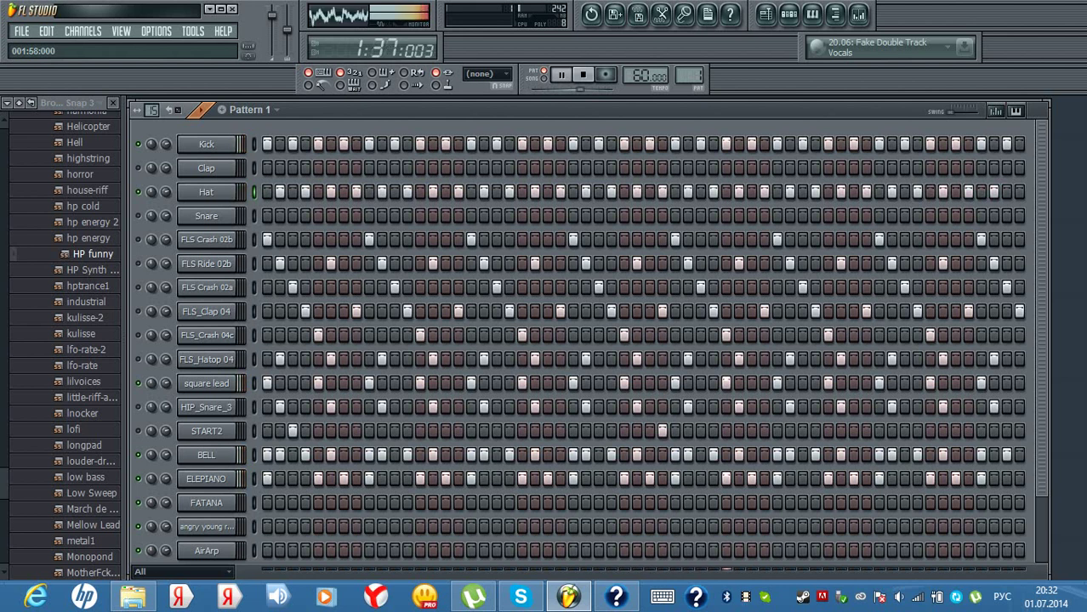
left_click(1019, 192)
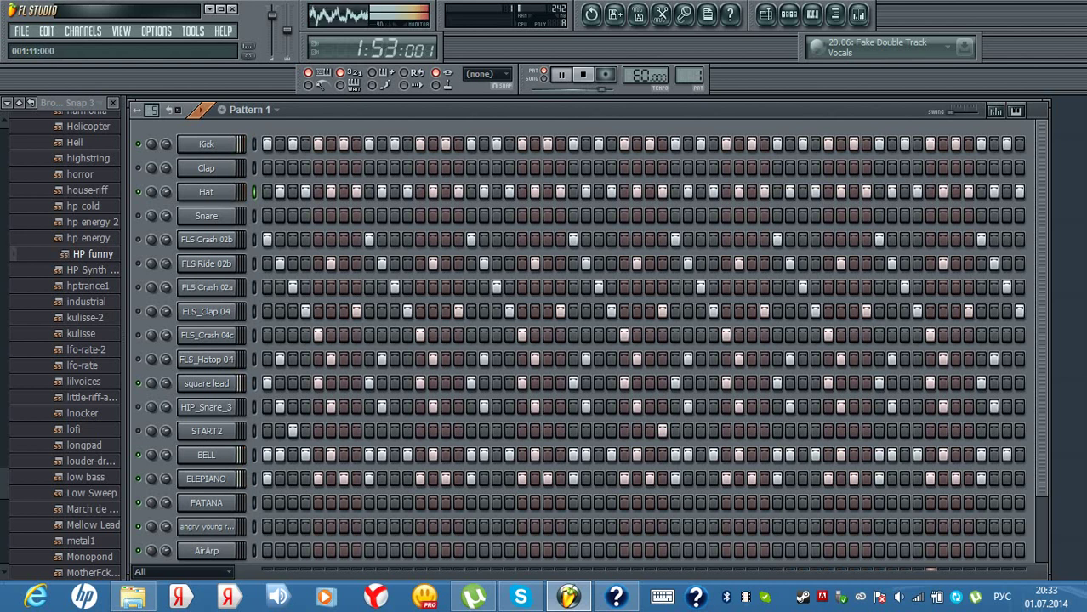
left_click(444, 191)
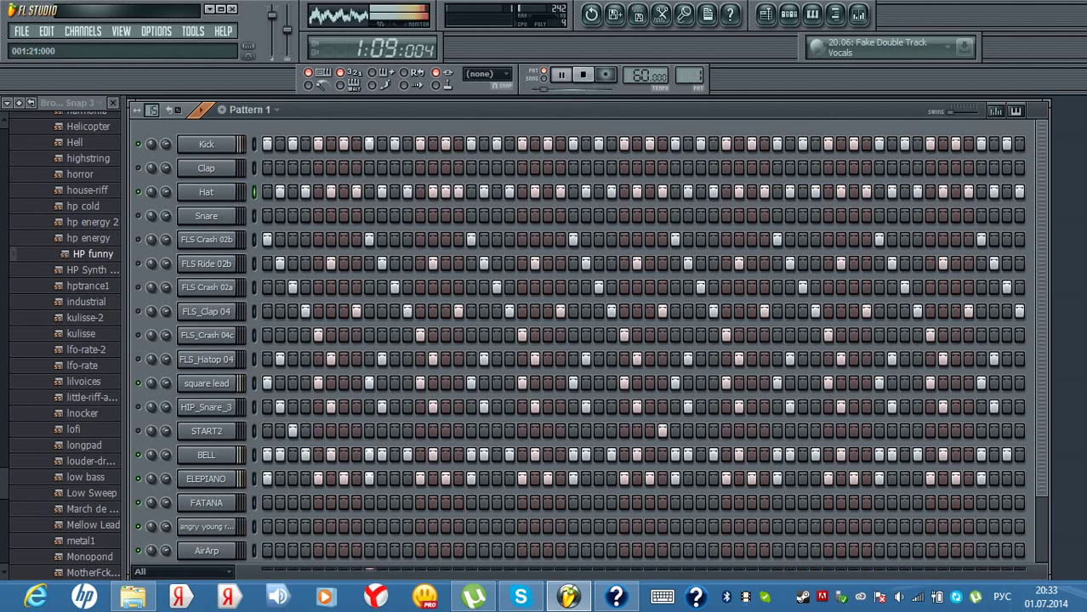
left_click(650, 191)
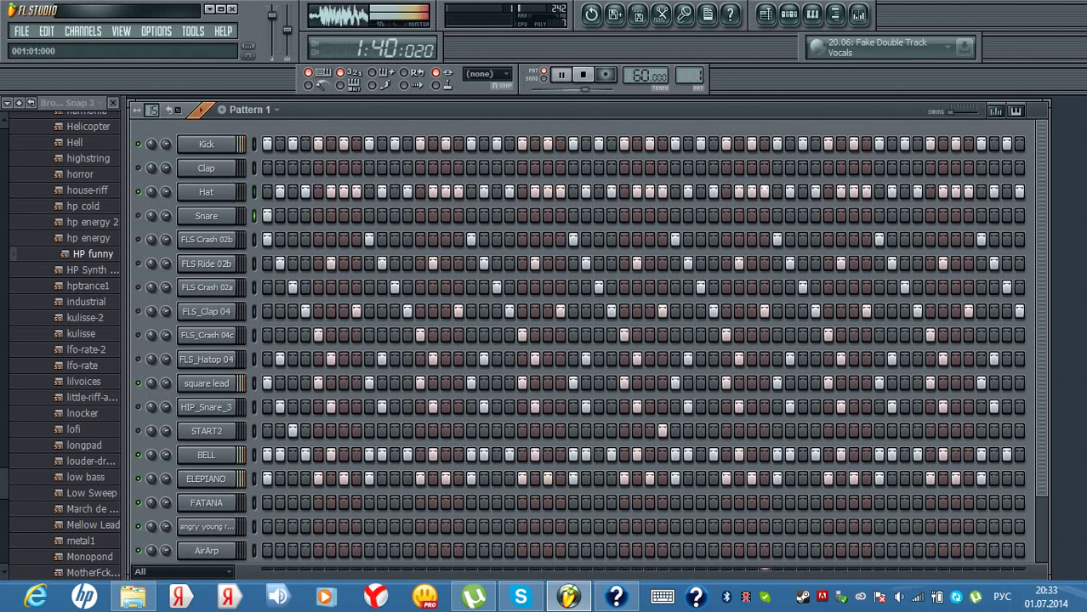
key("z")
key("z")
key("z")
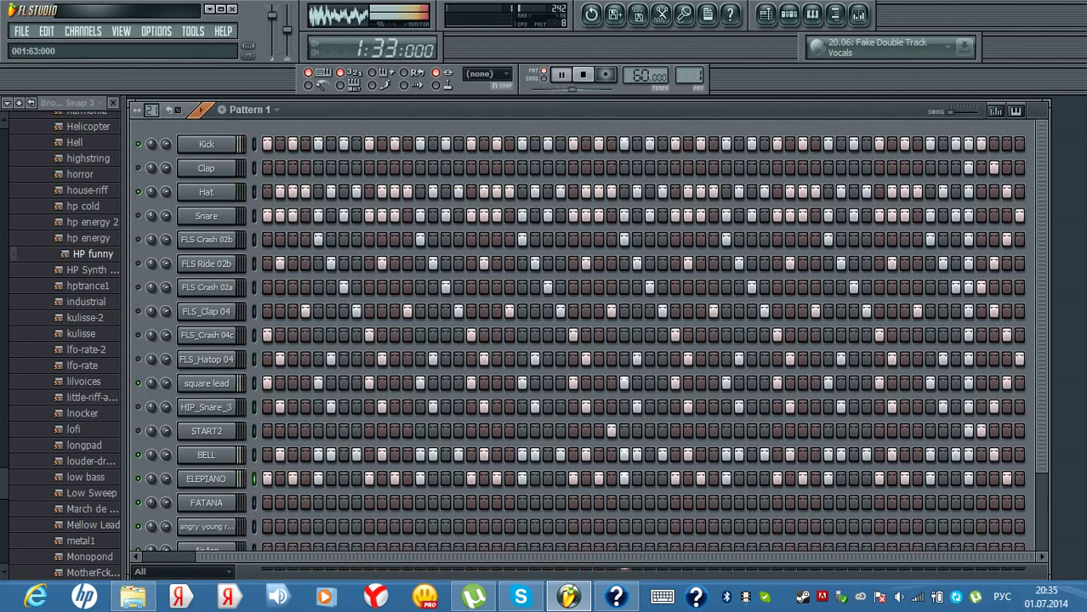
Add a FATANA hit on step 64 and bring the remaining channels below it into view.
left_click(1018, 502)
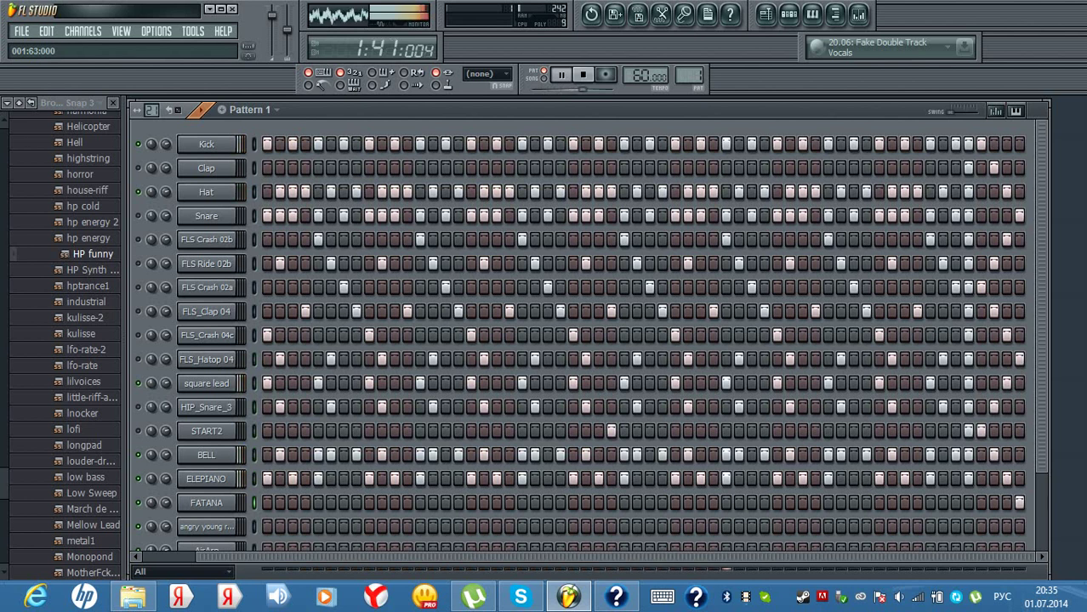
scroll(595, 340, "down", 1)
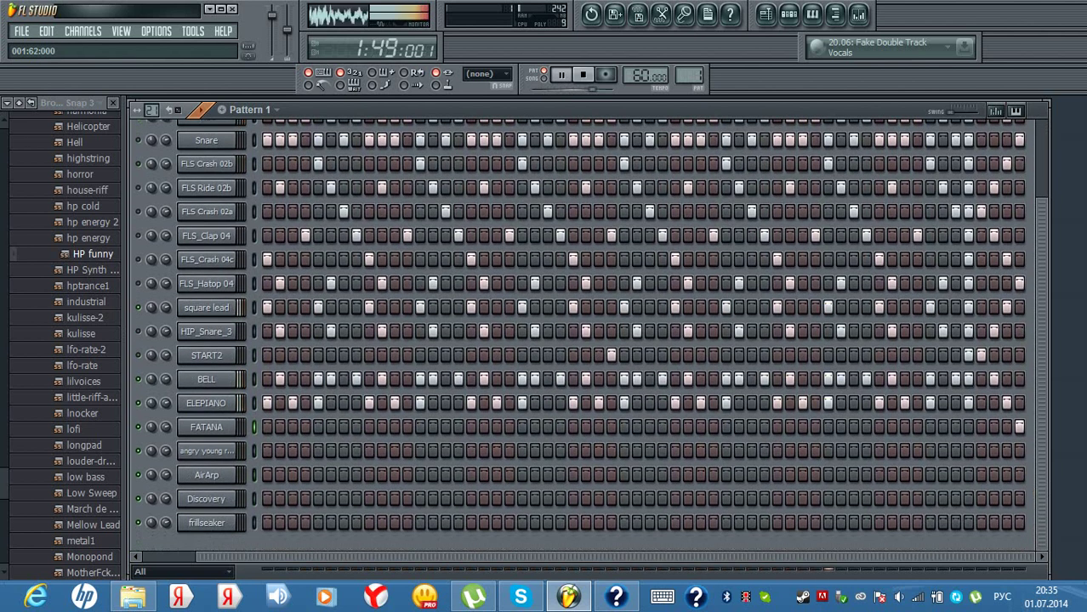
scroll(595, 340, "down", 1)
scroll(642, 340, "up", 1)
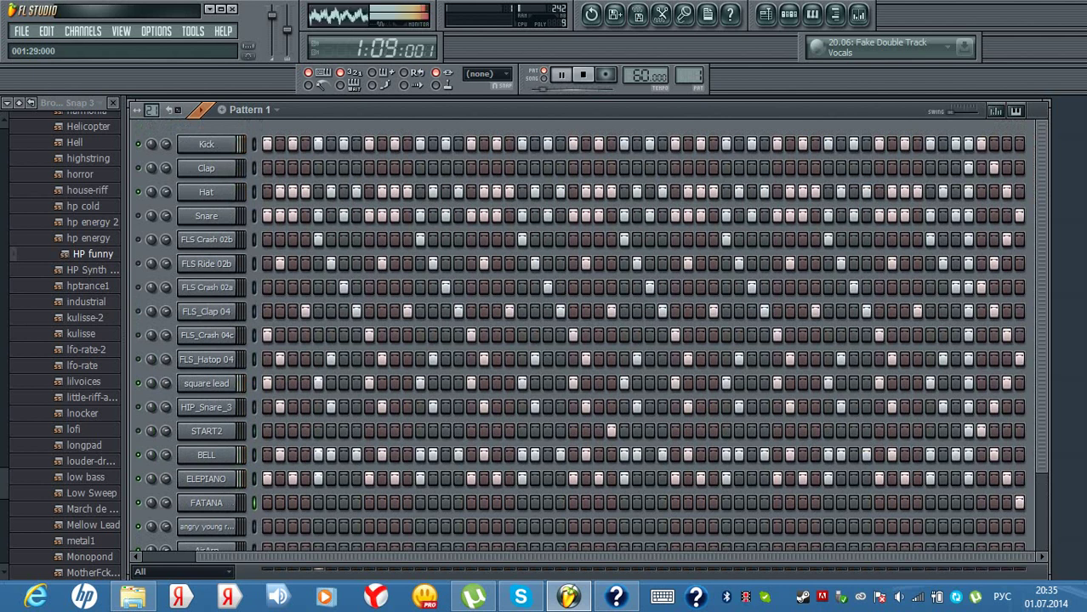
scroll(590, 340, "down", 3)
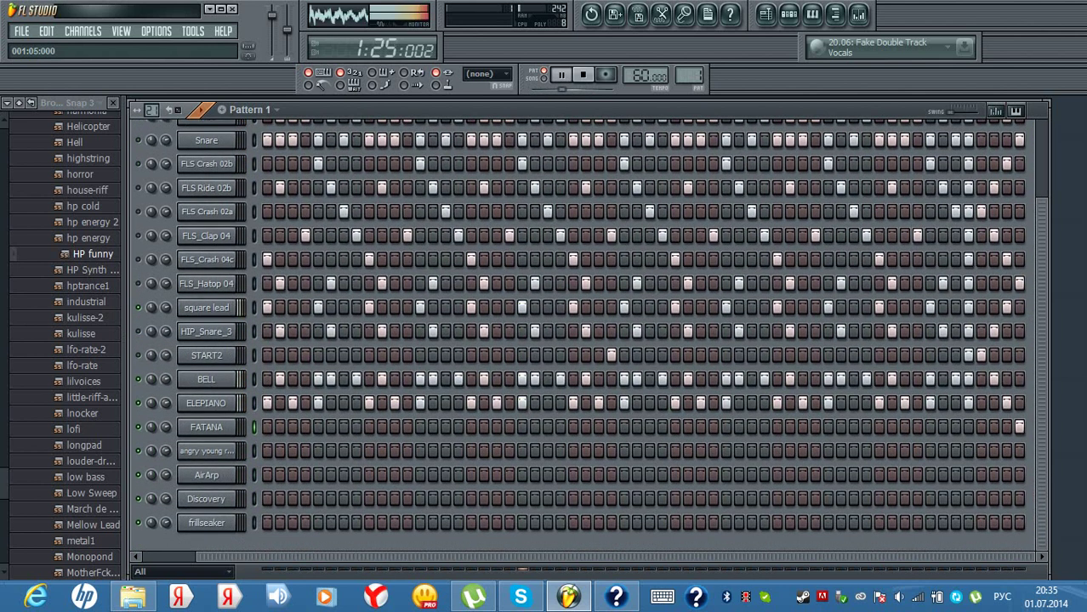
Try FATANA hits on steps 1 and 3, and delete the FATANA channel from Pattern 1.
left_click(266, 427)
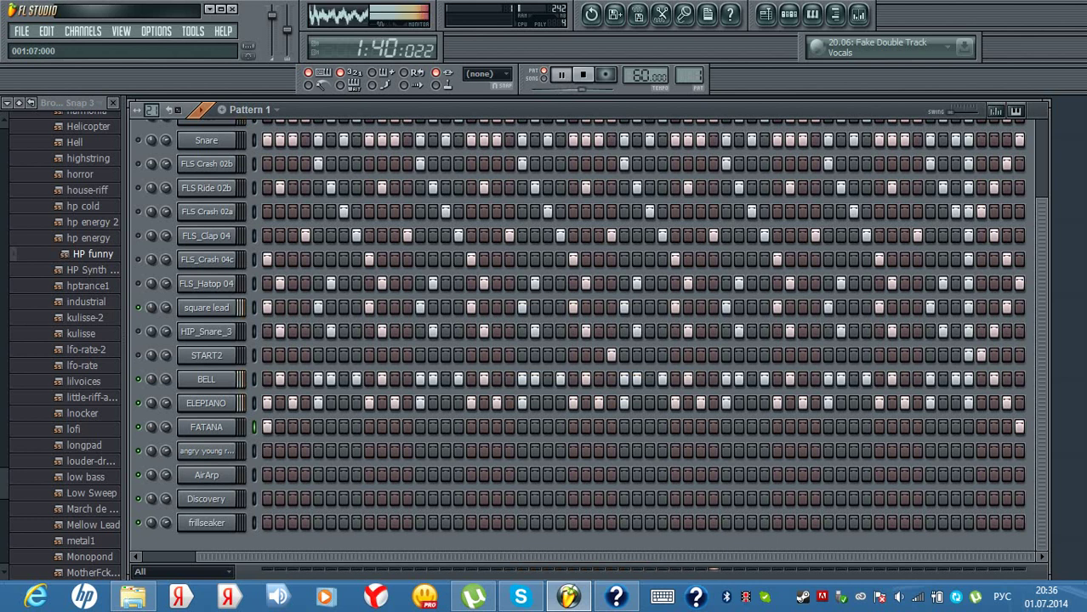
left_click(292, 427)
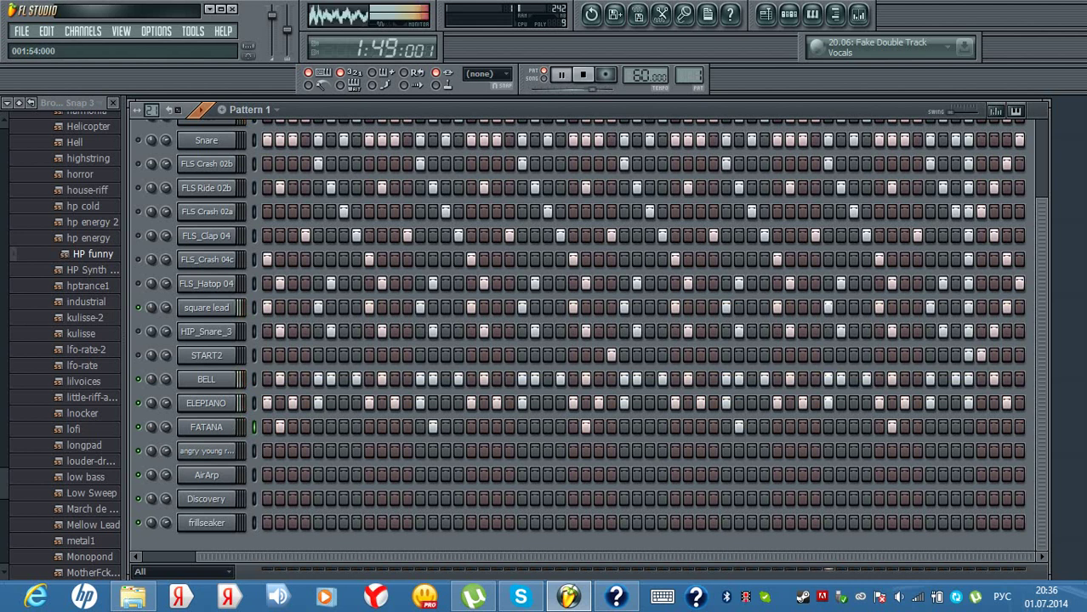
right_click(234, 427)
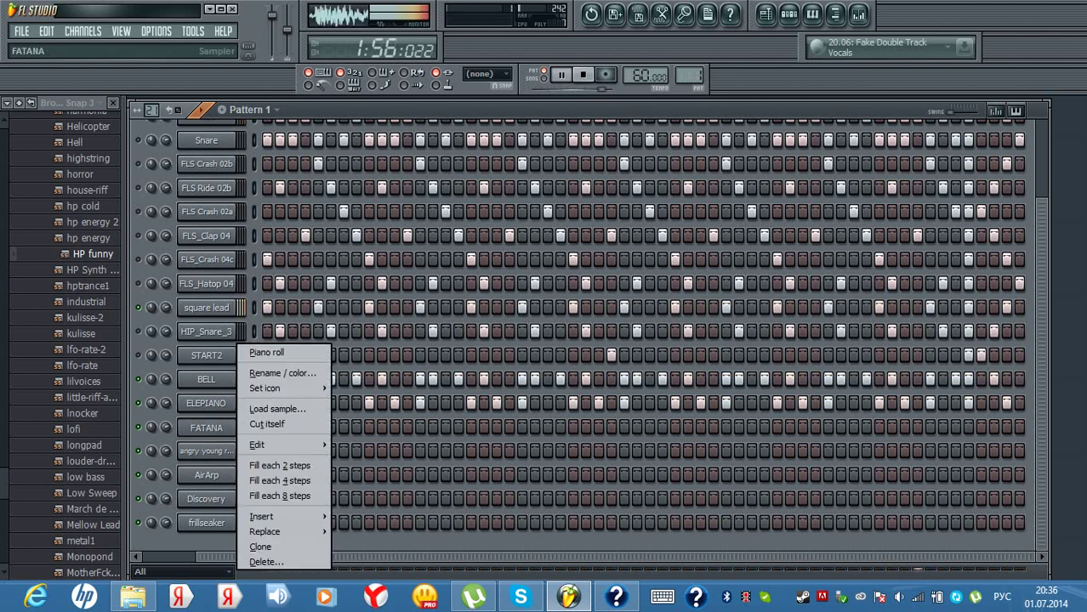
left_click(265, 562)
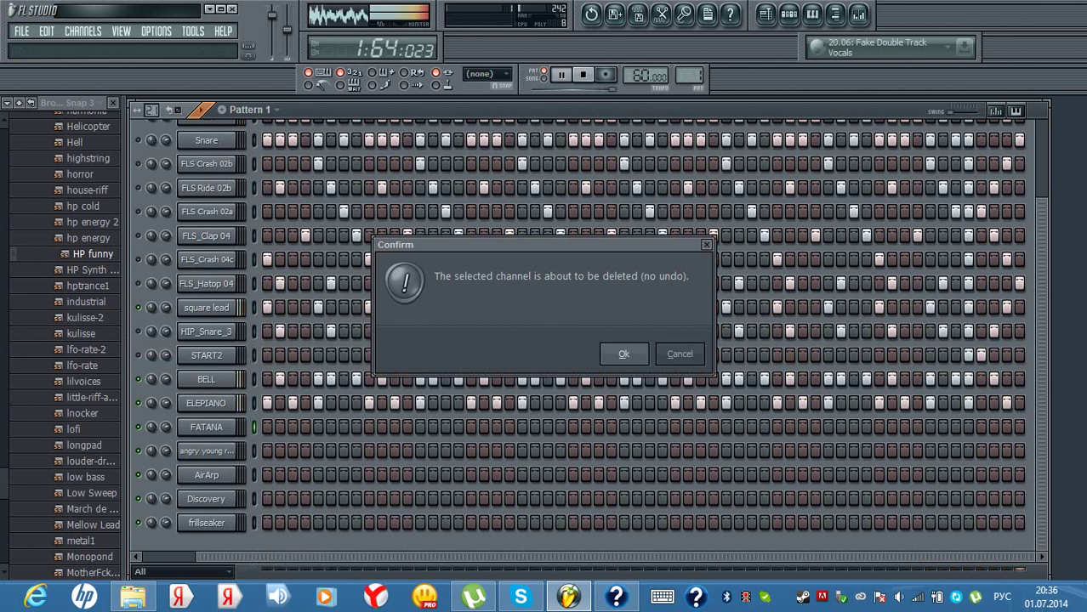
left_click(620, 352)
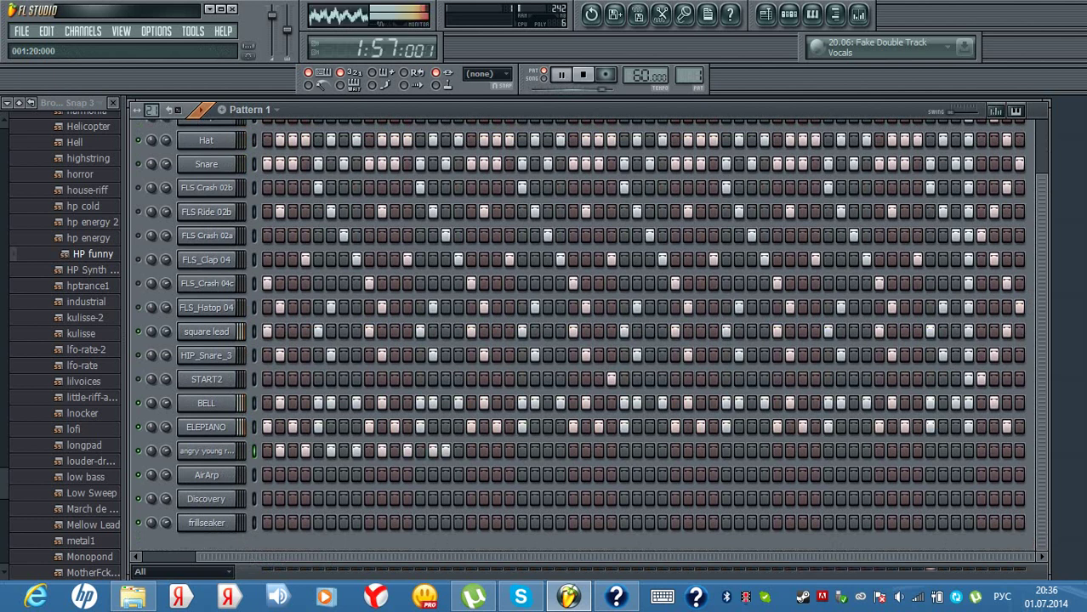
Try hits on steps 2 and 34 of the angry young rats row.
key("space")
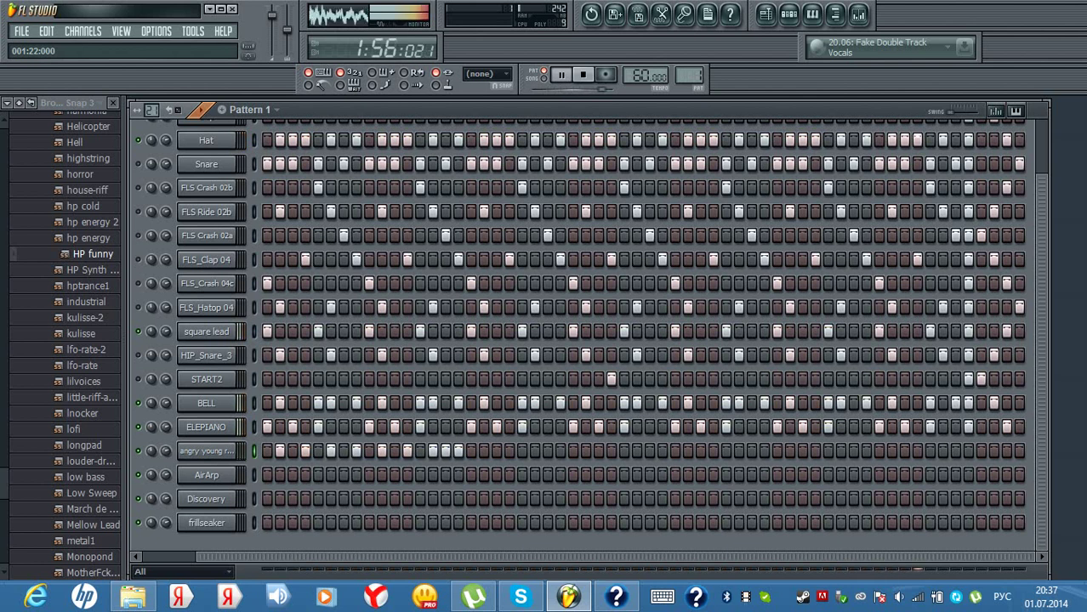
left_click(279, 451)
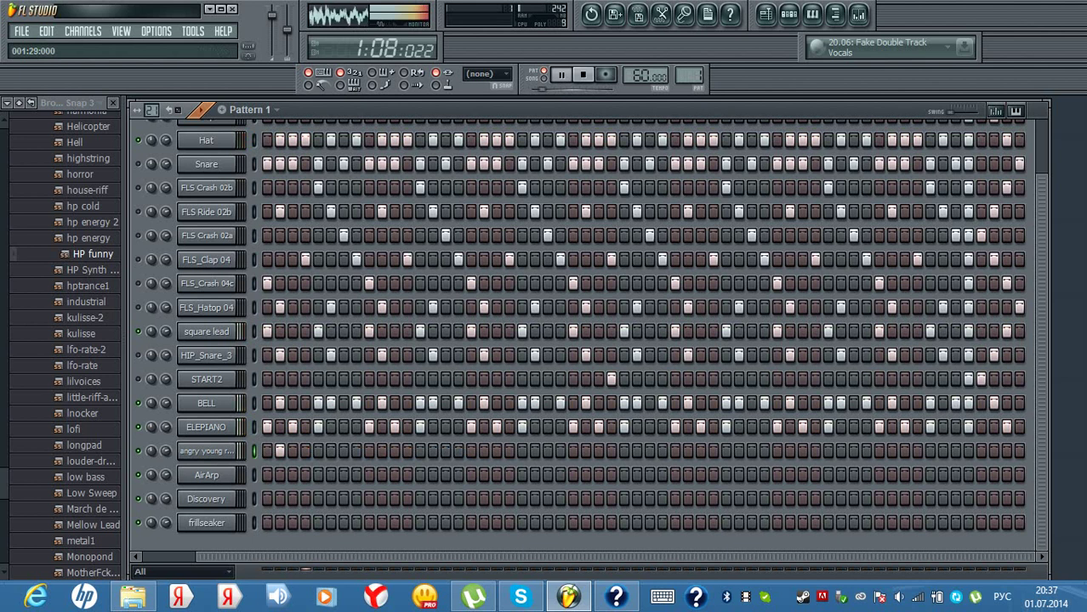
left_click(585, 450)
left_click(585, 450)
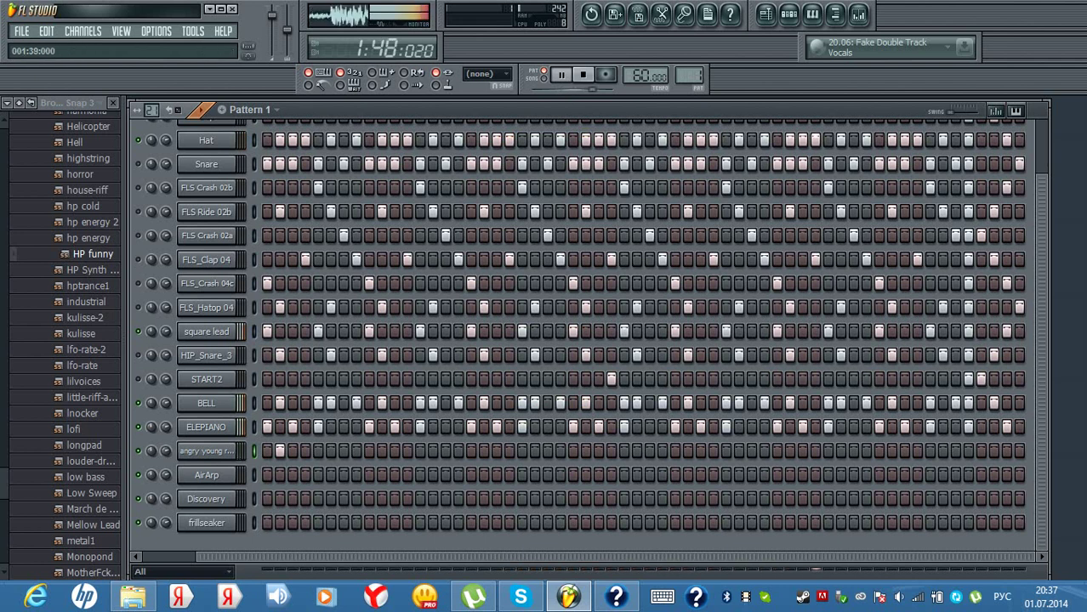
left_click(687, 451)
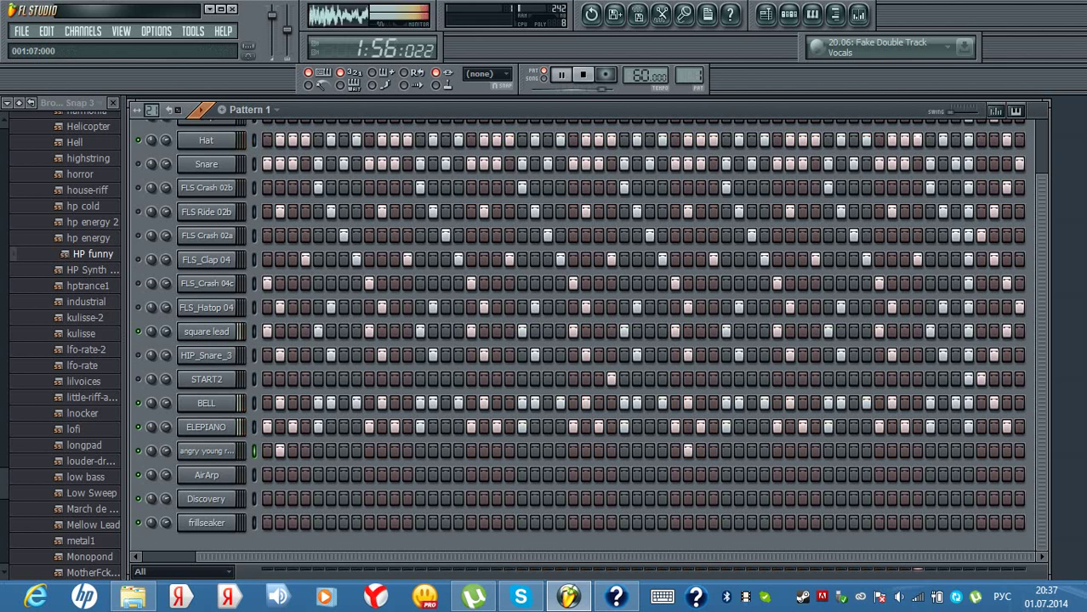
Add AirArp hits on steps 1 and 33.
left_click(267, 475)
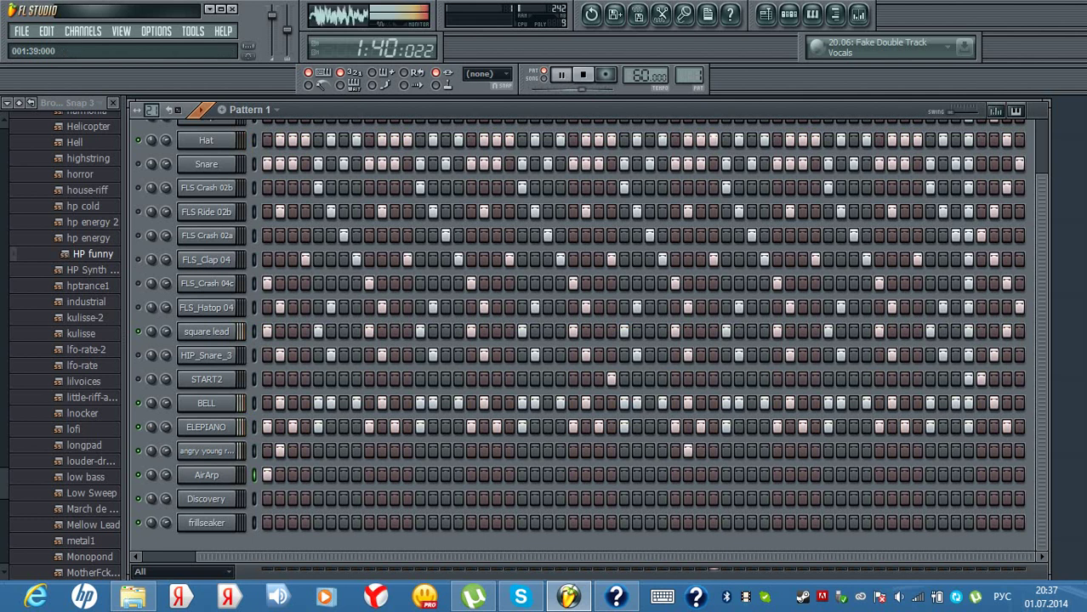
left_click(675, 474)
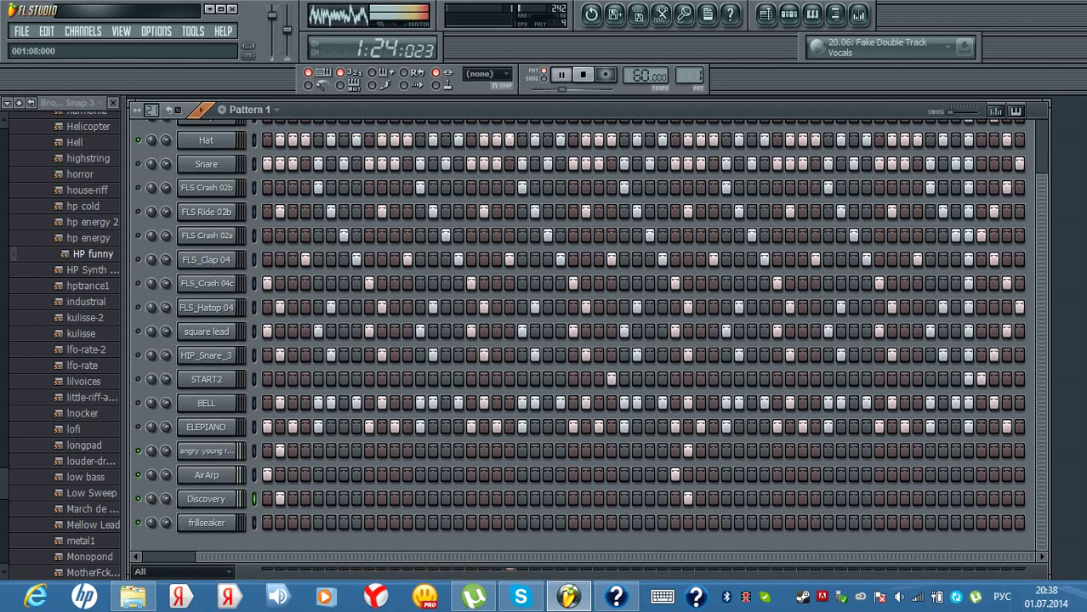
Lower the system volume to 34 and raise it again by one notch.
key("XF86AudioLowerVolume")
key("XF86AudioLowerVolume")
key("XF86AudioLowerVolume")
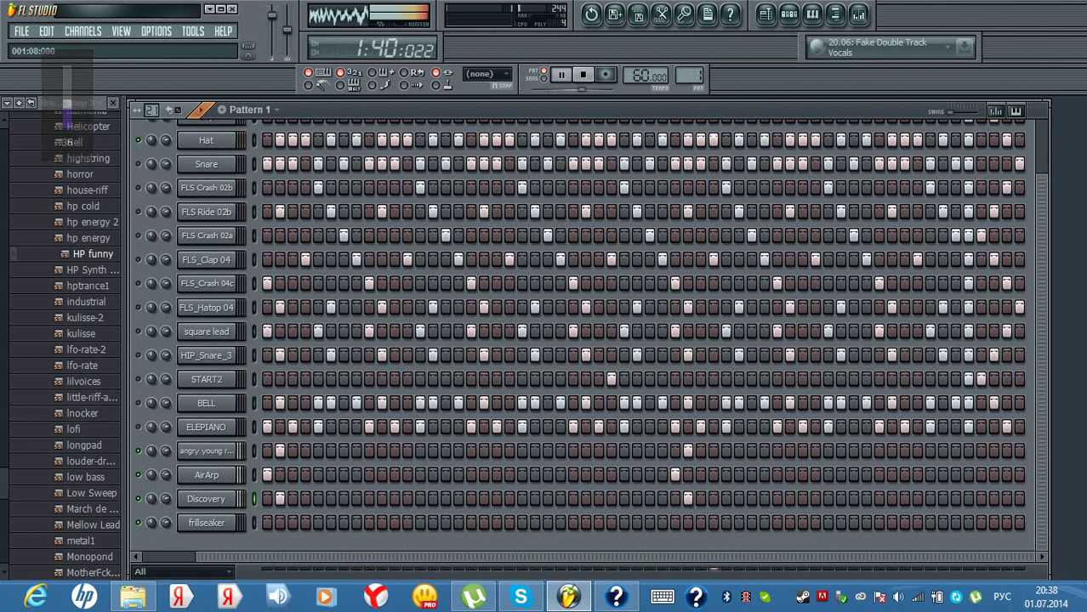
key("XF86AudioLowerVolume")
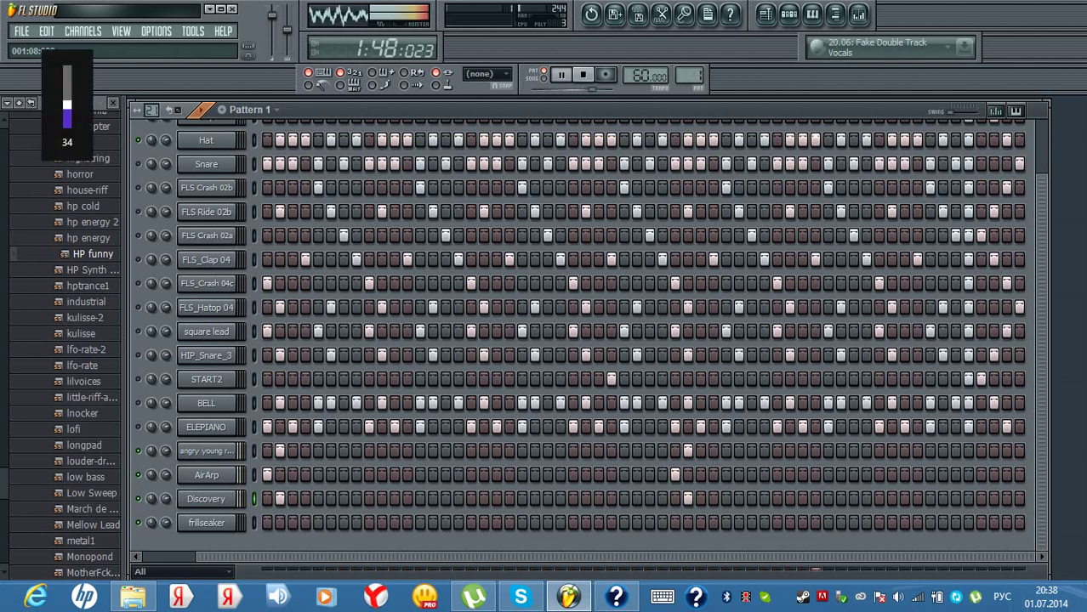
key("XF86AudioRaiseVolume")
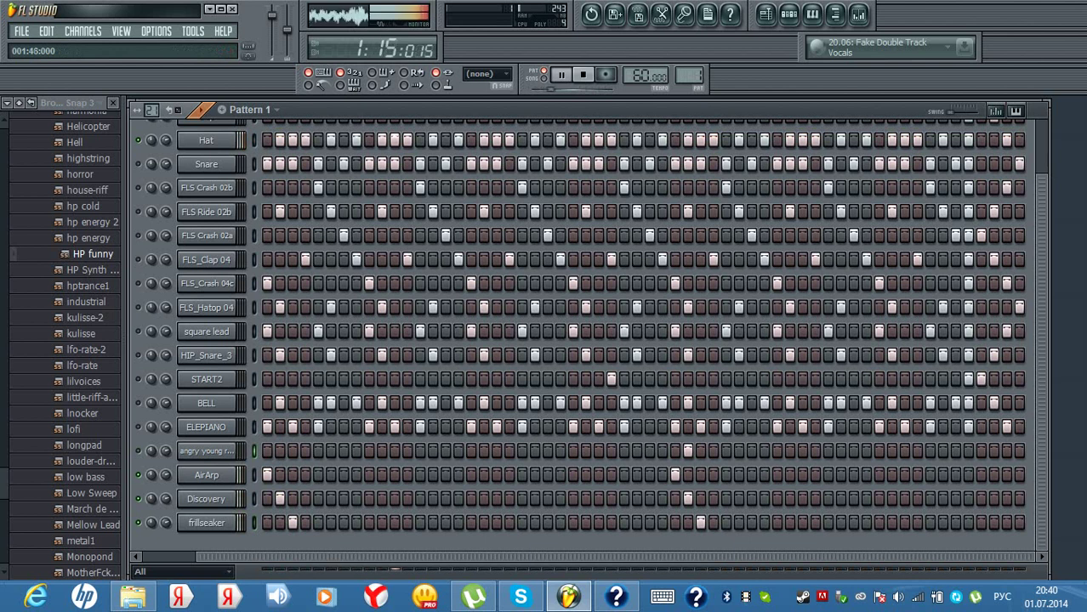
Delete the angry young rats channel and pause the pattern playback.
right_click(206, 451)
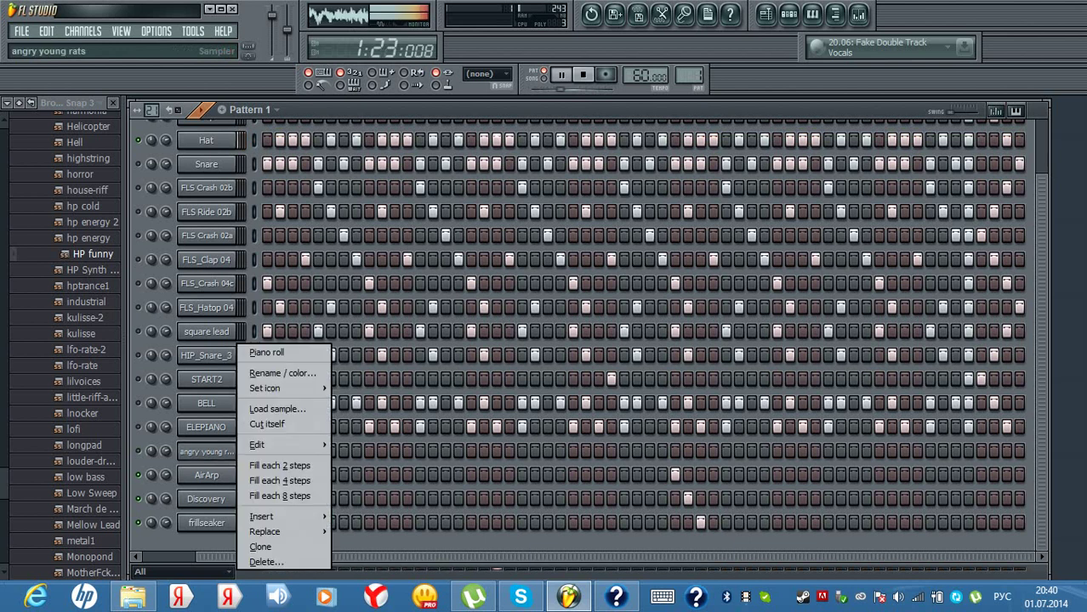
left_click(265, 562)
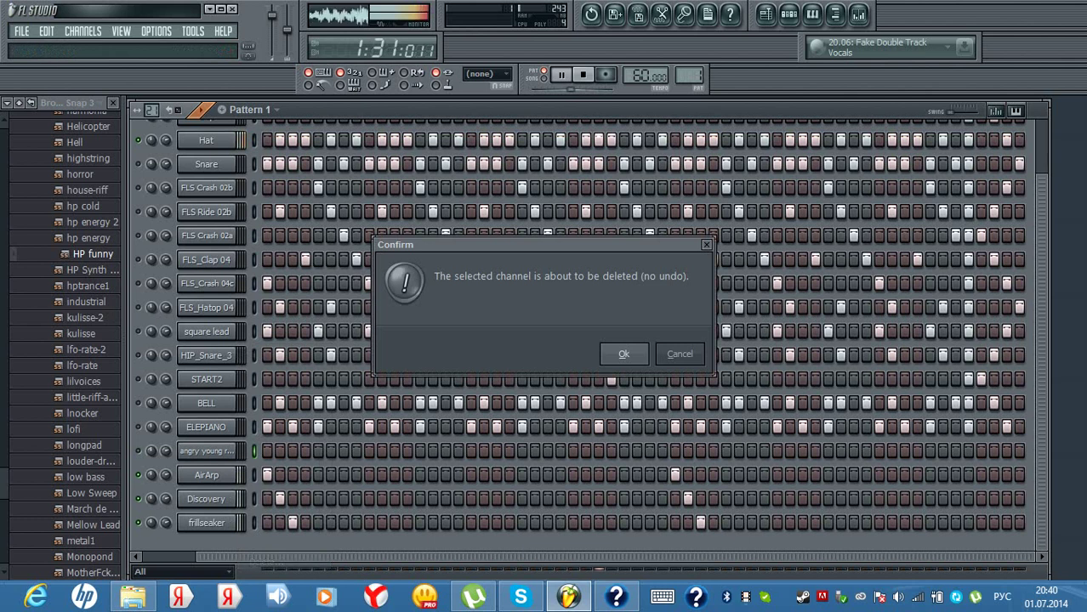
key("Return")
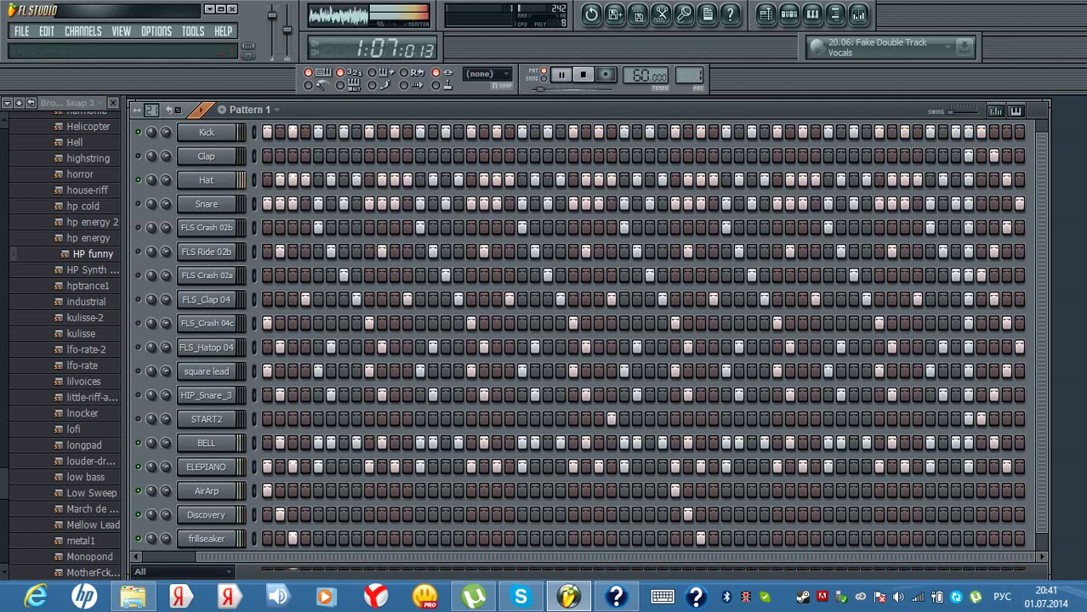
key("space")
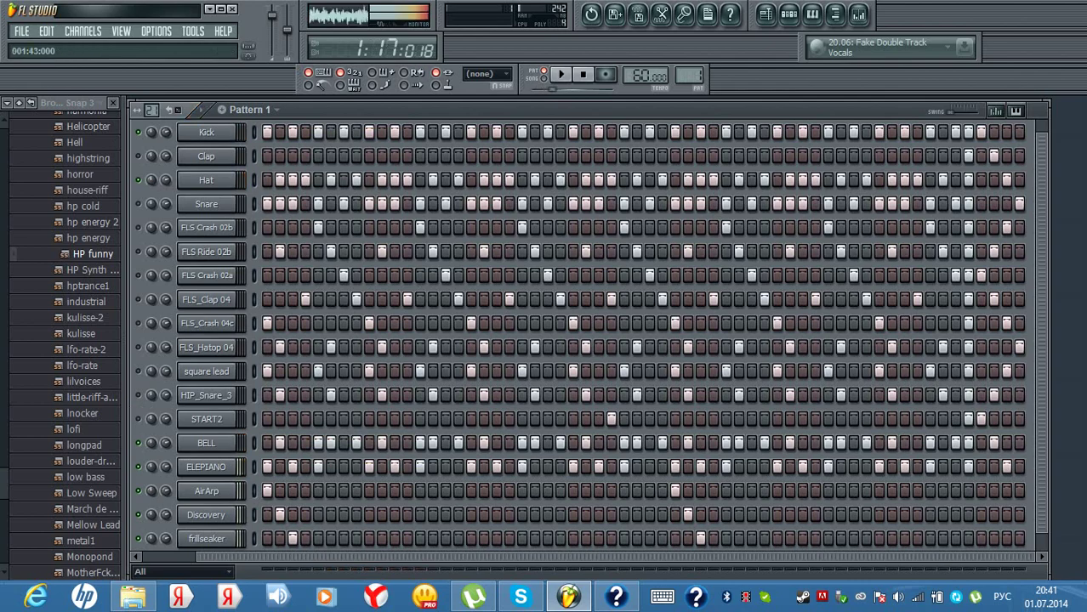